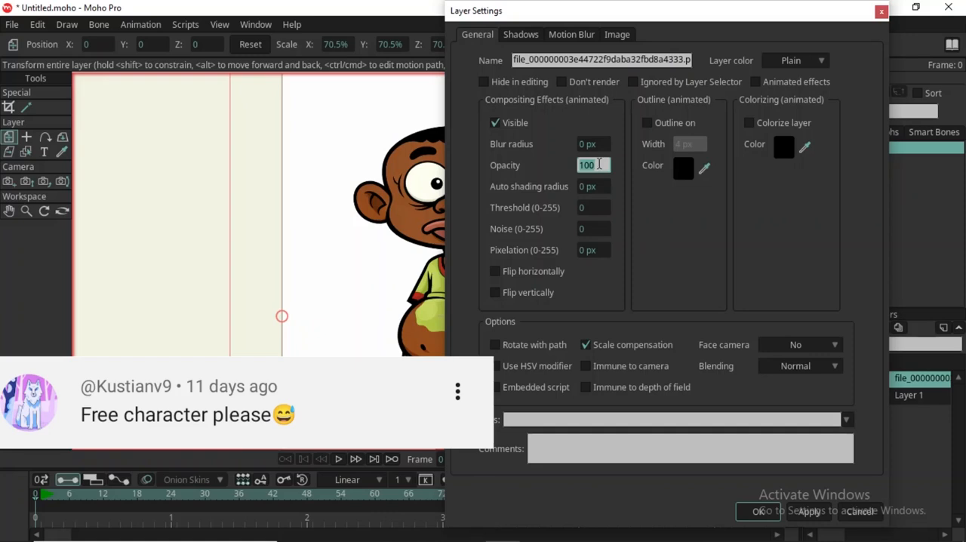
Set the reference image layer's opacity to 50 and apply the layer settings.
text(50)
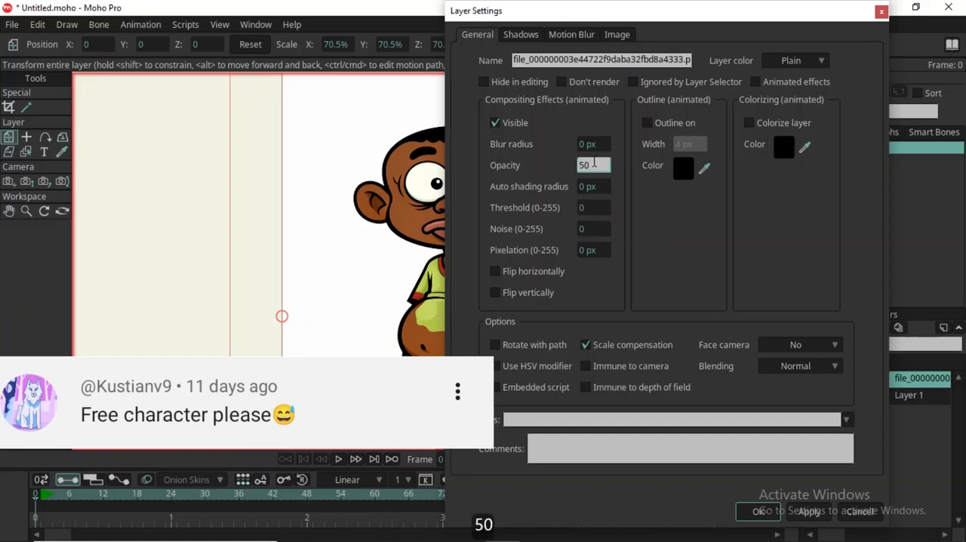
key(Return)
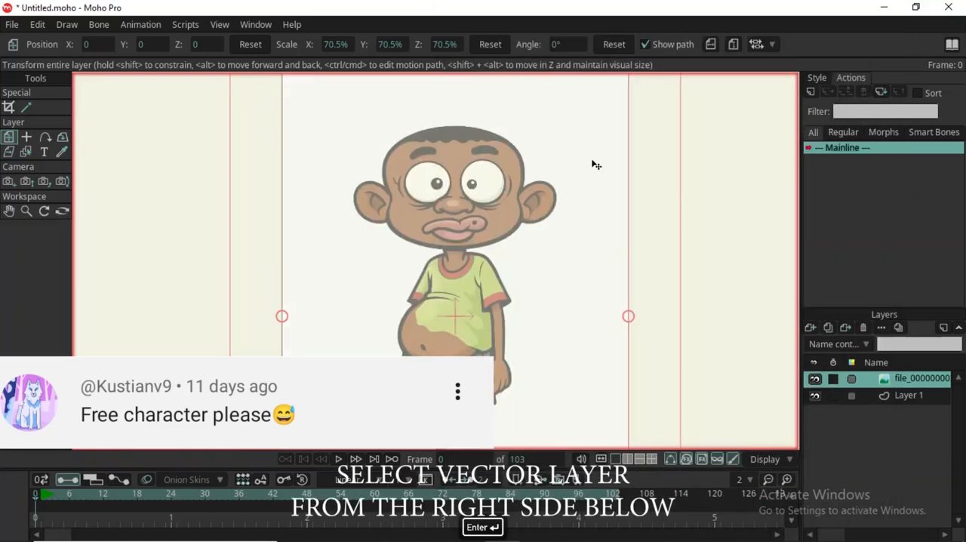
Rename the vector layer Layer 1 as HEAD.
click(909, 396)
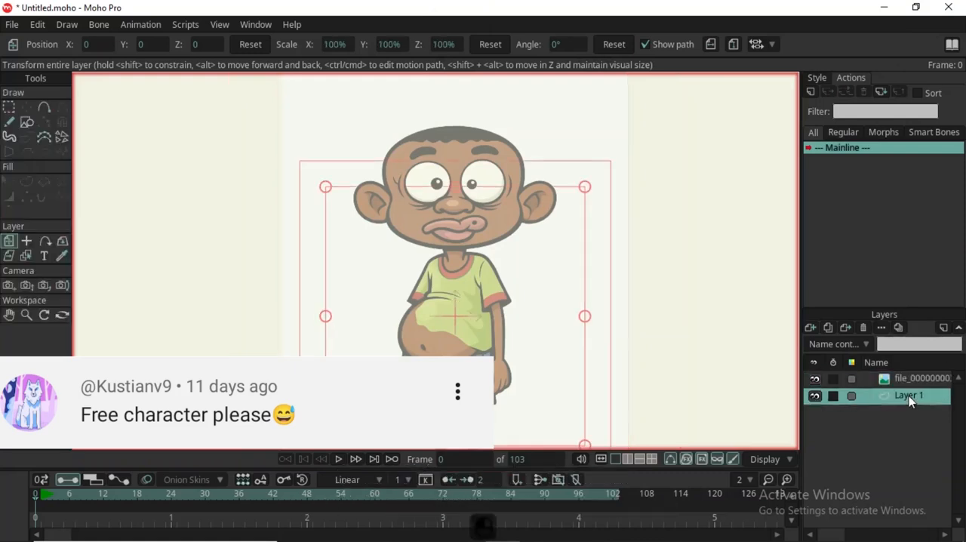
double_click(909, 396)
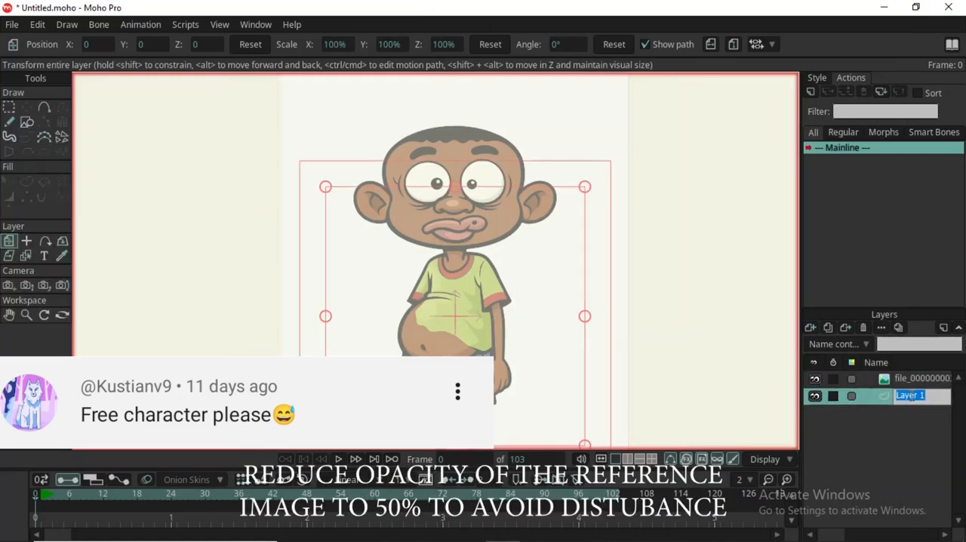
text(h)
key(BackSpace)
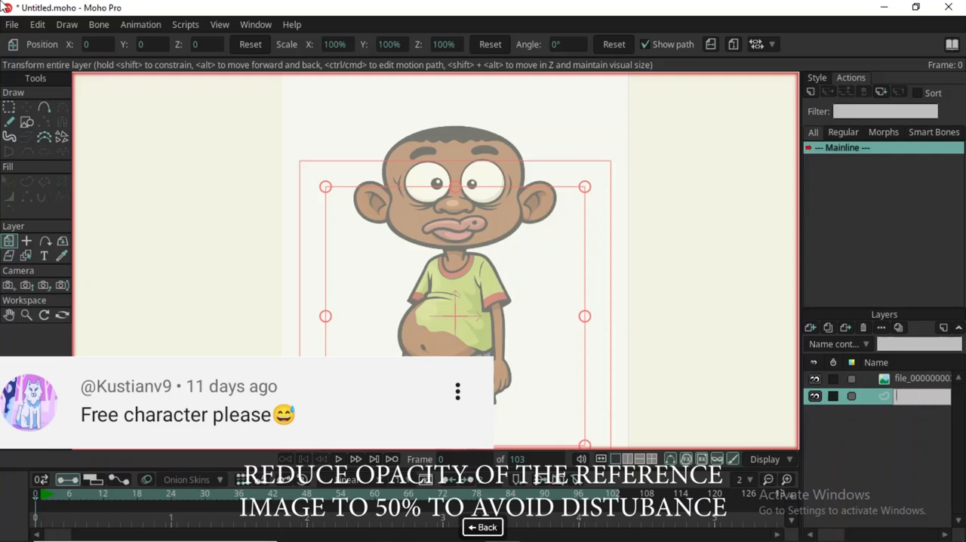
text(HEAD)
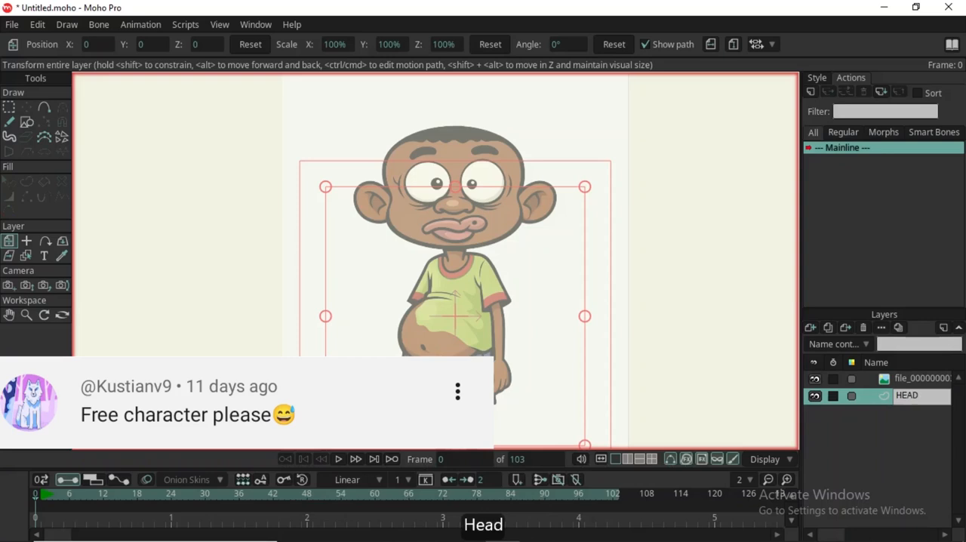
key(Return)
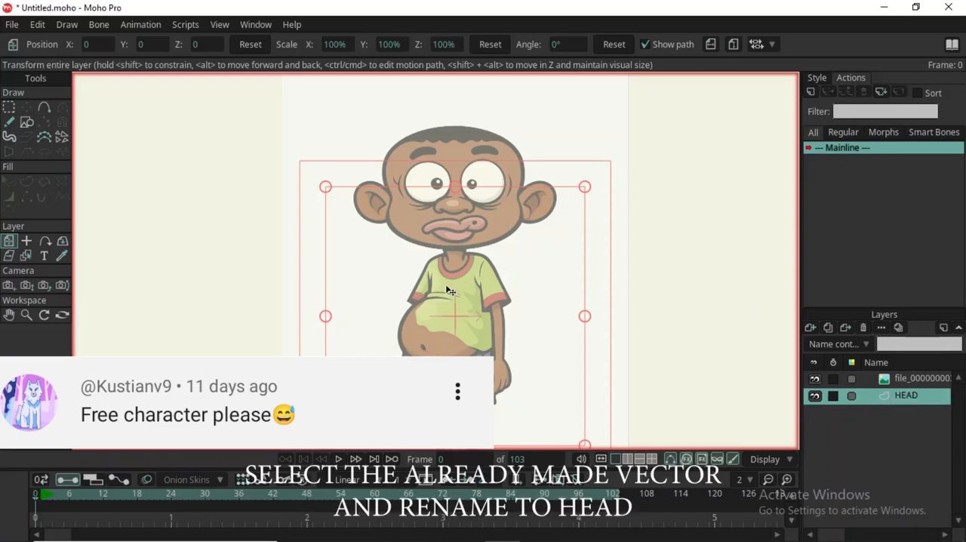
Draw a filled oval over the character's face on the HEAD layer.
scroll(430, 161, up, 3)
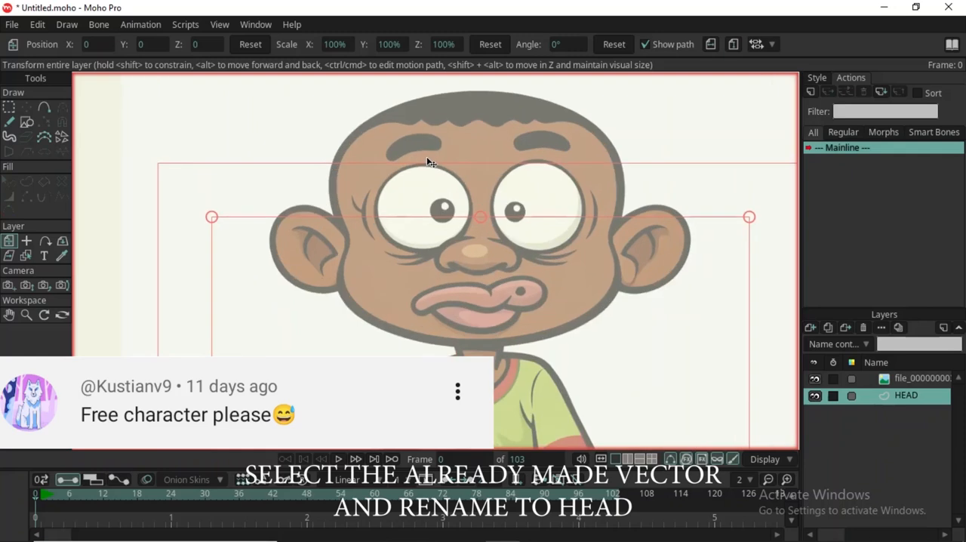
key(s)
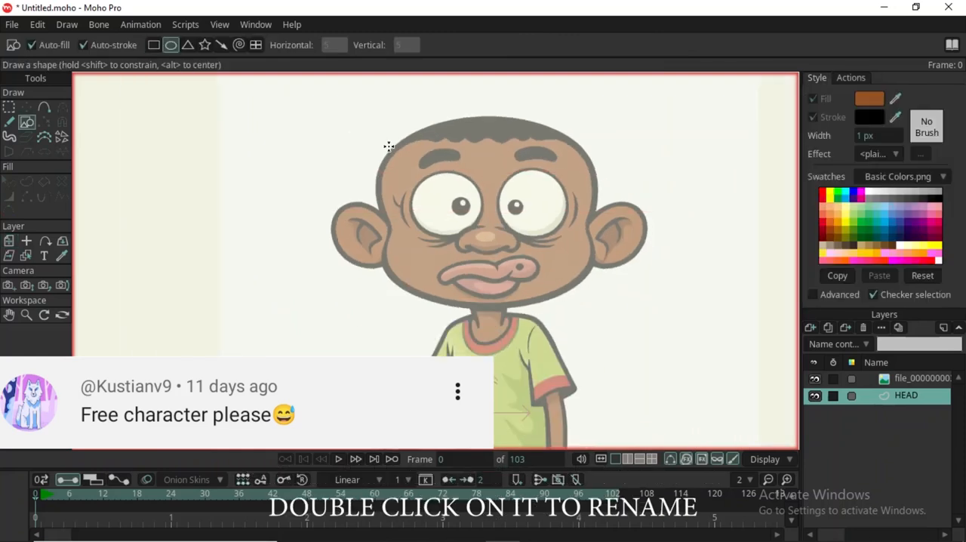
drag(387, 146, 595, 308)
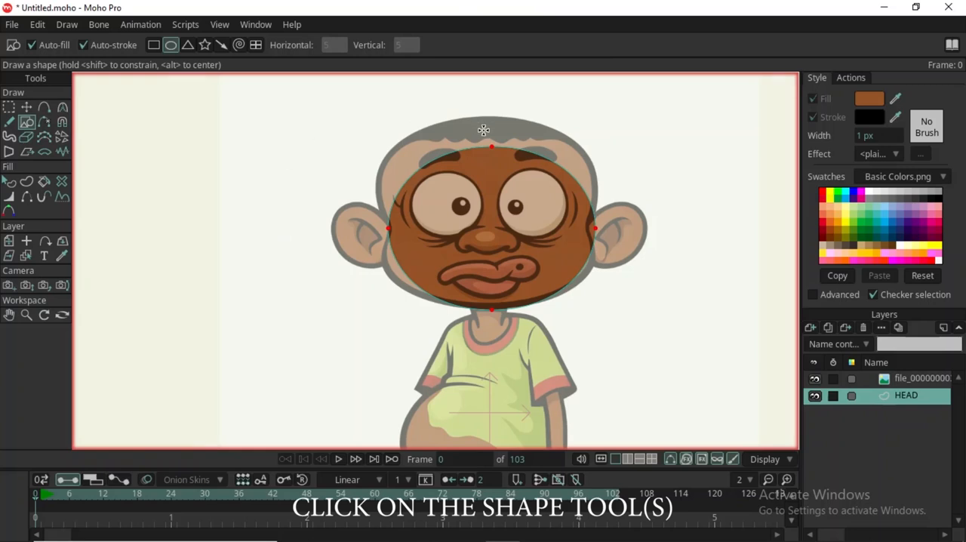
Move the oval's top point up to the top of the character's hair with Transform Points.
scroll(483, 130, up, 3)
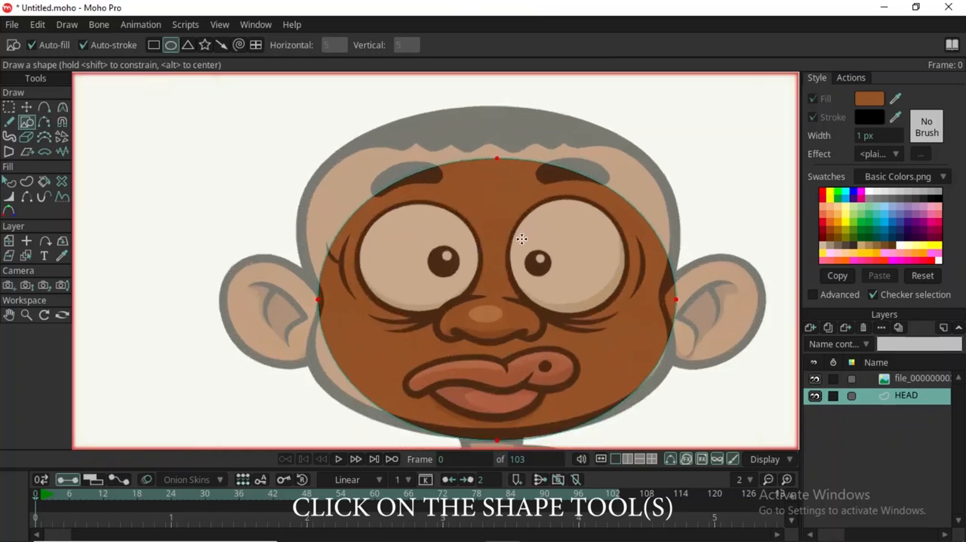
key(t)
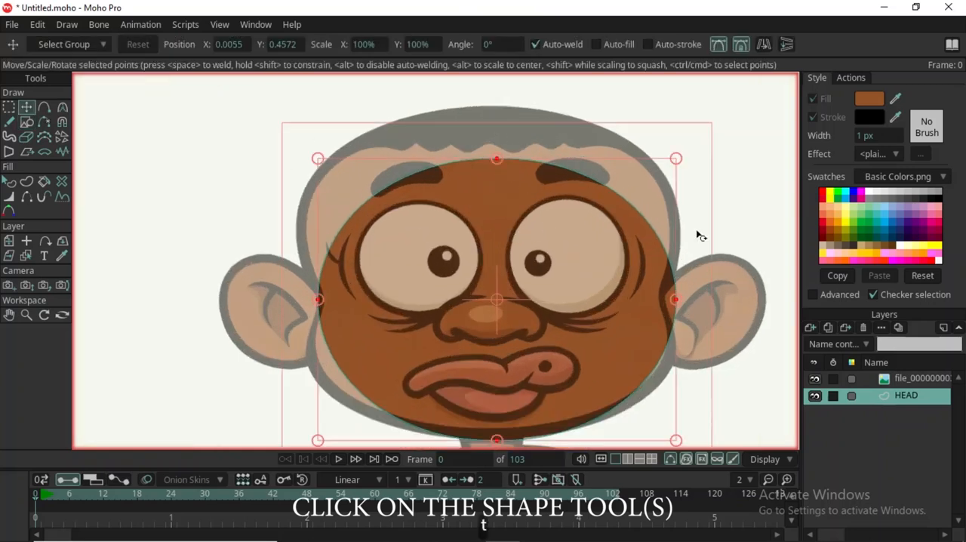
drag(493, 155, 476, 102)
scroll(475, 103, down, 3)
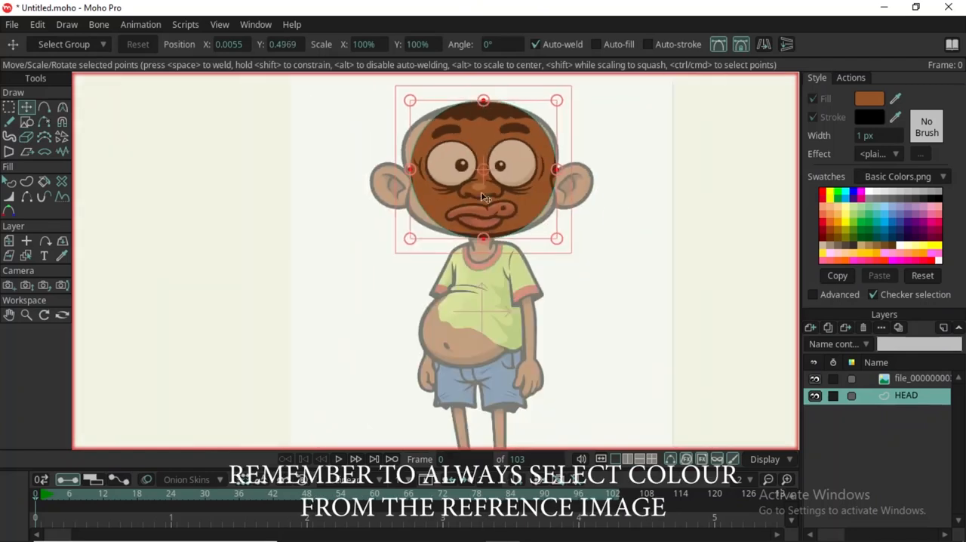
Move the head shape's left and right side points to where the ears meet the head.
scroll(481, 208, up, 5)
scroll(288, 111, up, 4)
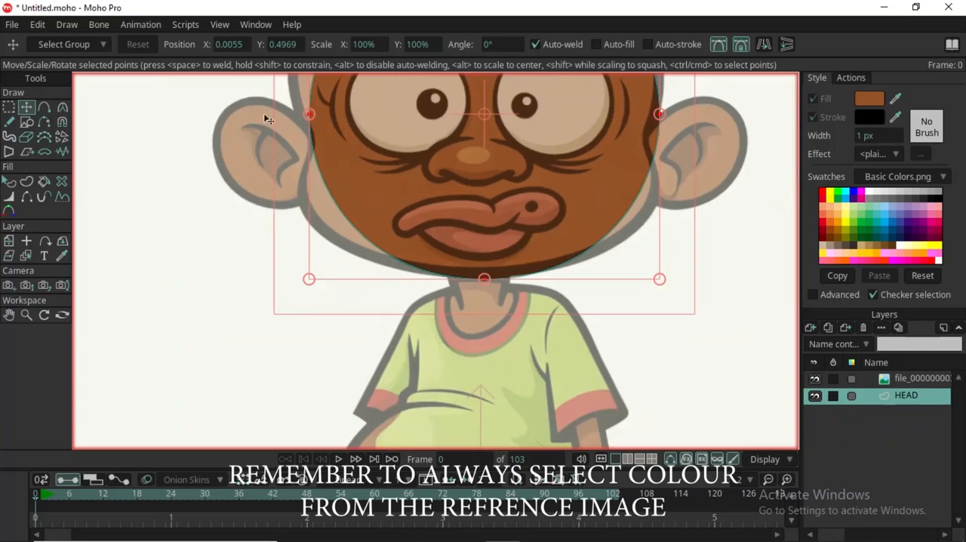
drag(318, 116, 325, 156)
scroll(325, 158, down, 4)
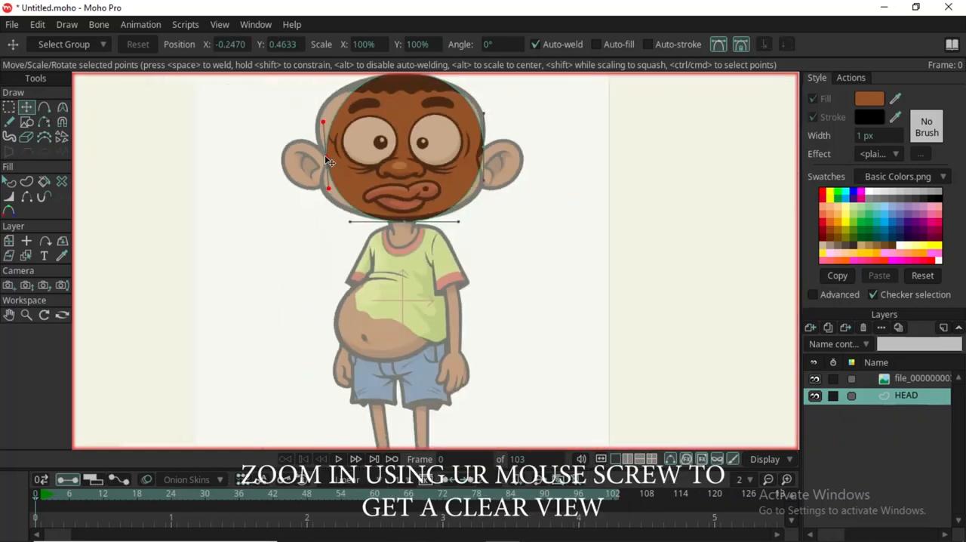
scroll(482, 151, up, 4)
drag(455, 139, 436, 168)
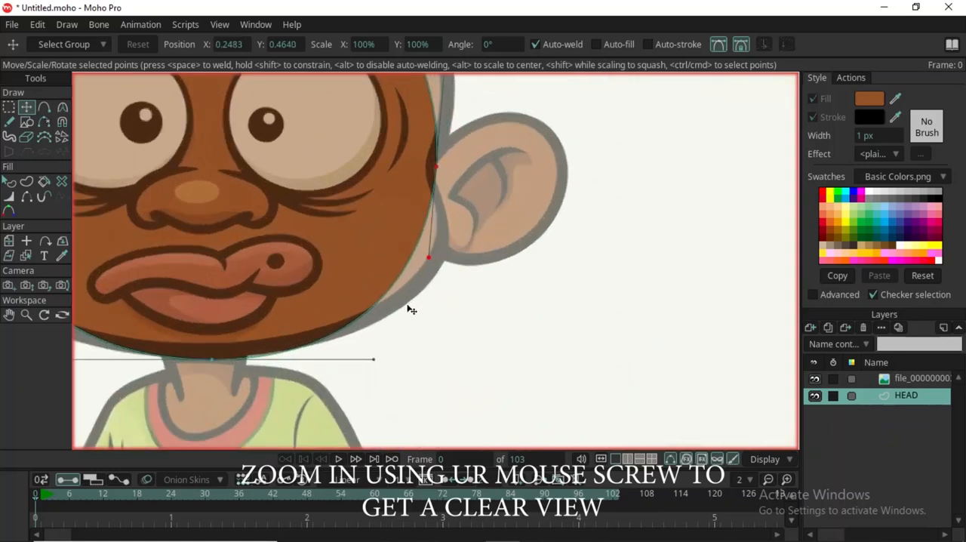
With sharp corners turned off, add a point on the lower-right jaw, pull it to the reference outline and adjust the chin point.
key(a)
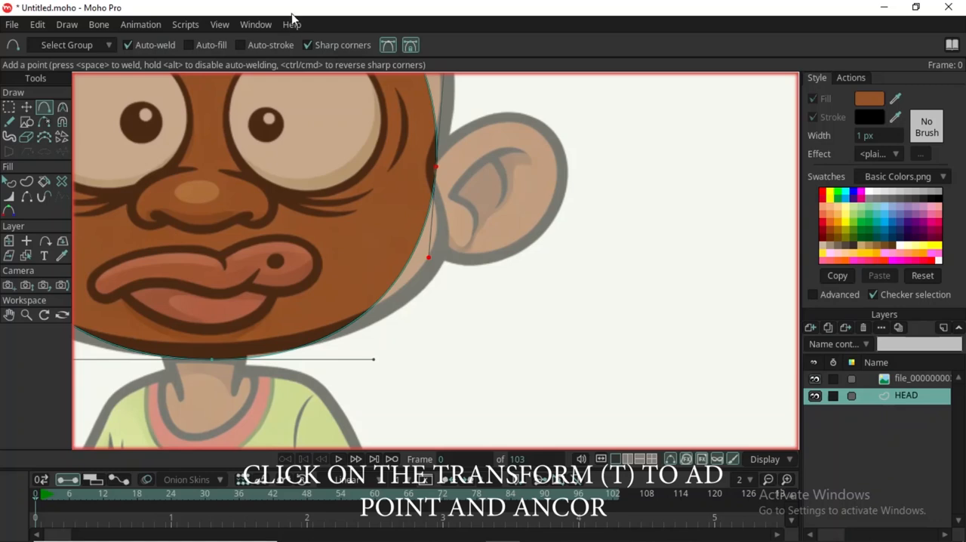
click(307, 45)
click(405, 267)
key(t)
drag(405, 267, 440, 261)
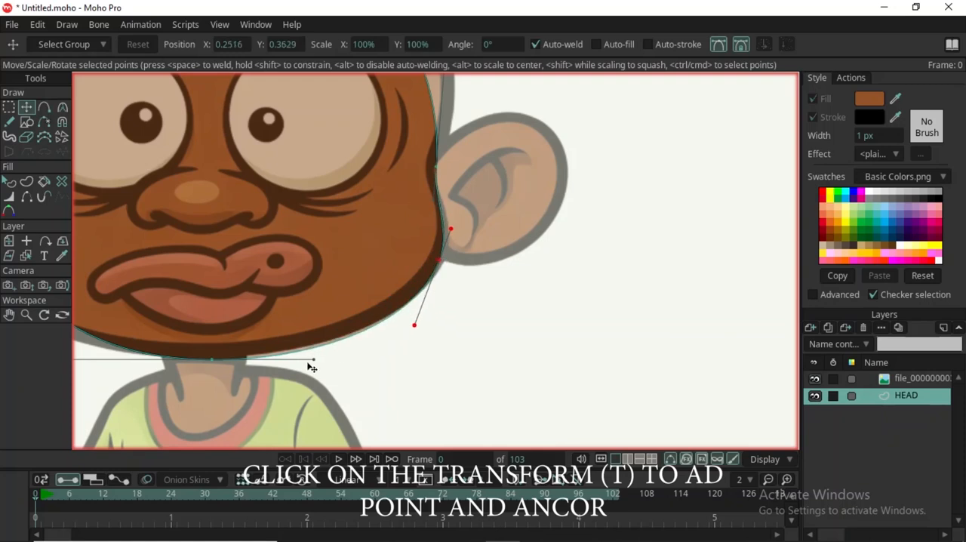
click(205, 352)
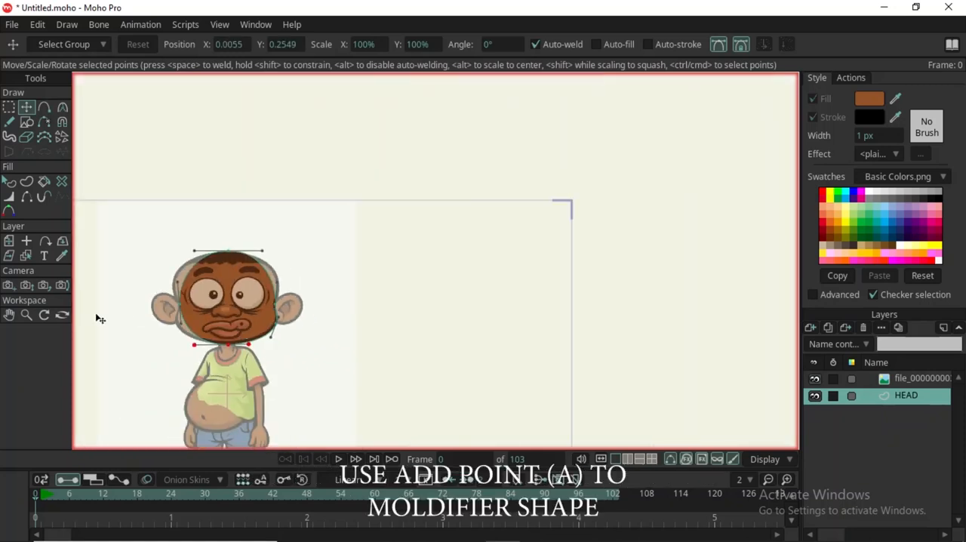
Add a point on the lower-left jaw and pull it out to the reference outline, adjusting the curve beside the left ear.
scroll(193, 266, up, 3)
scroll(239, 351, down, 6)
scroll(233, 400, up, 8)
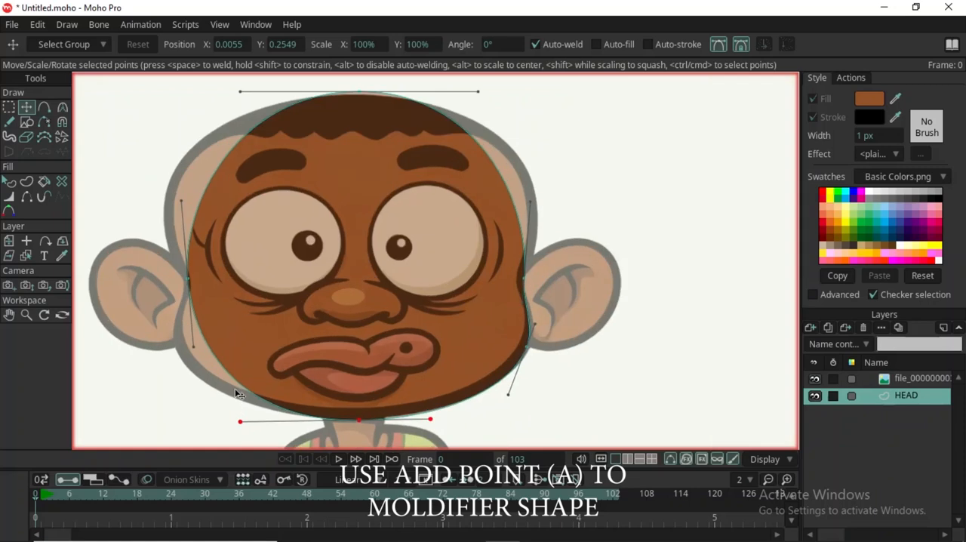
key(a)
click(237, 379)
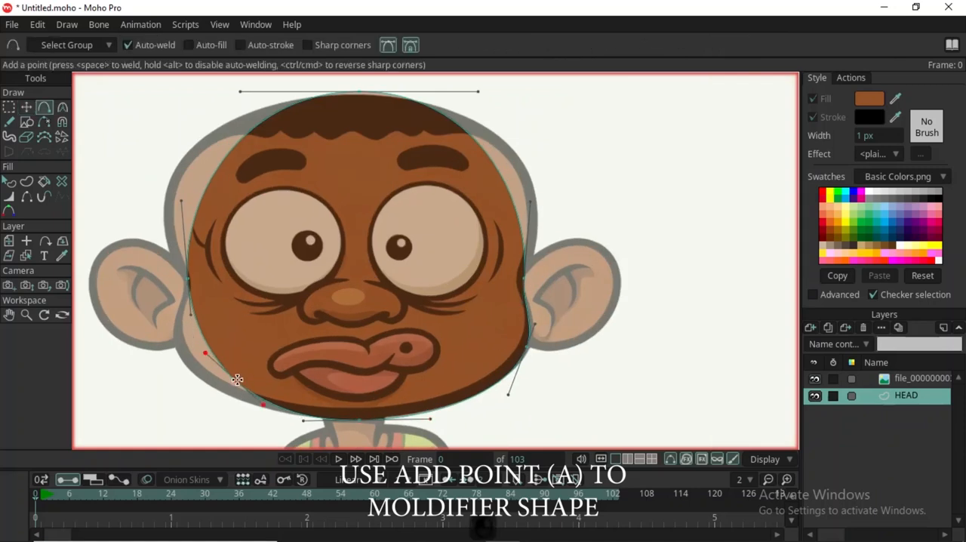
key(t)
drag(236, 380, 188, 362)
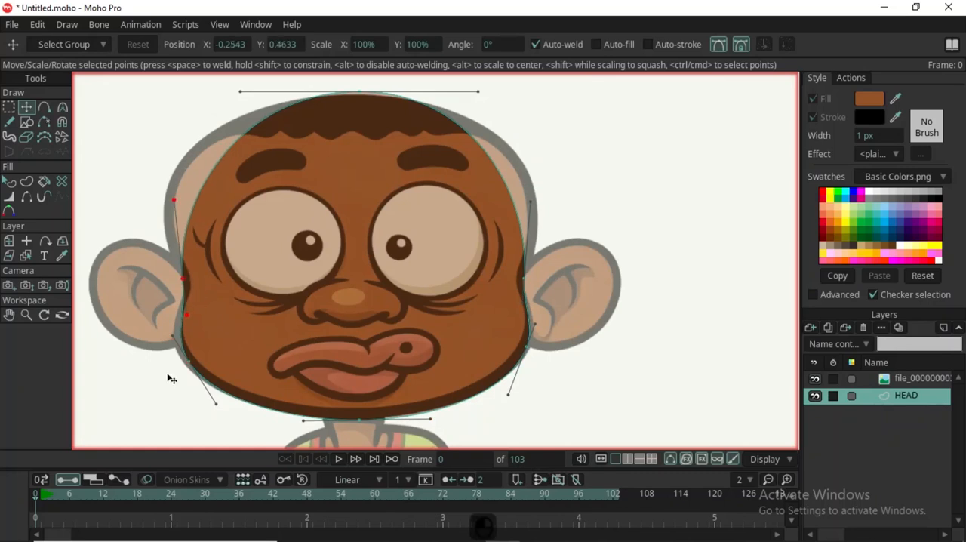
drag(171, 339, 155, 332)
Add a point on the upper-left side of the head and pull it out to the reference outline.
scroll(296, 280, down, 5)
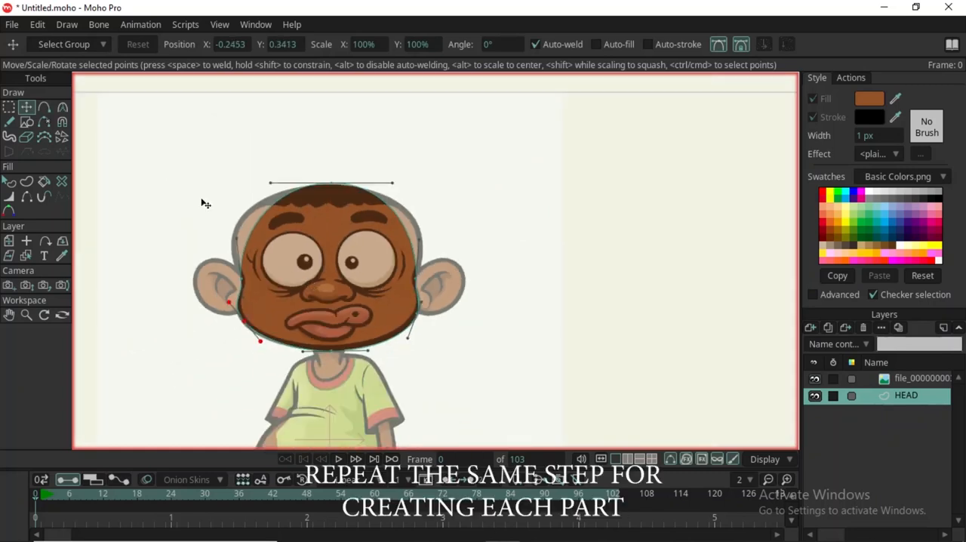
scroll(211, 211, up, 4)
key(a)
click(280, 248)
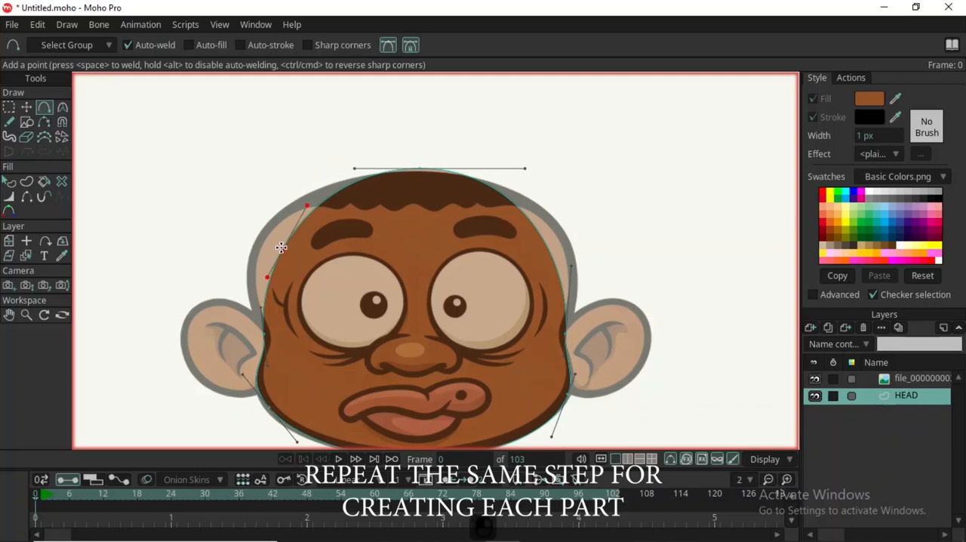
key(t)
drag(281, 247, 256, 243)
Add a point on the upper-right side of the head and pull it out to the reference outline.
key(a)
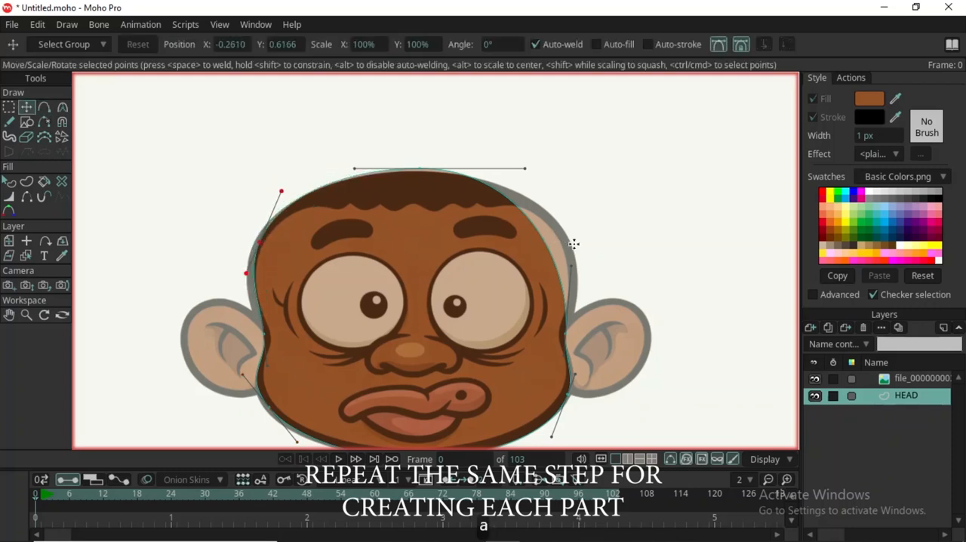
click(542, 243)
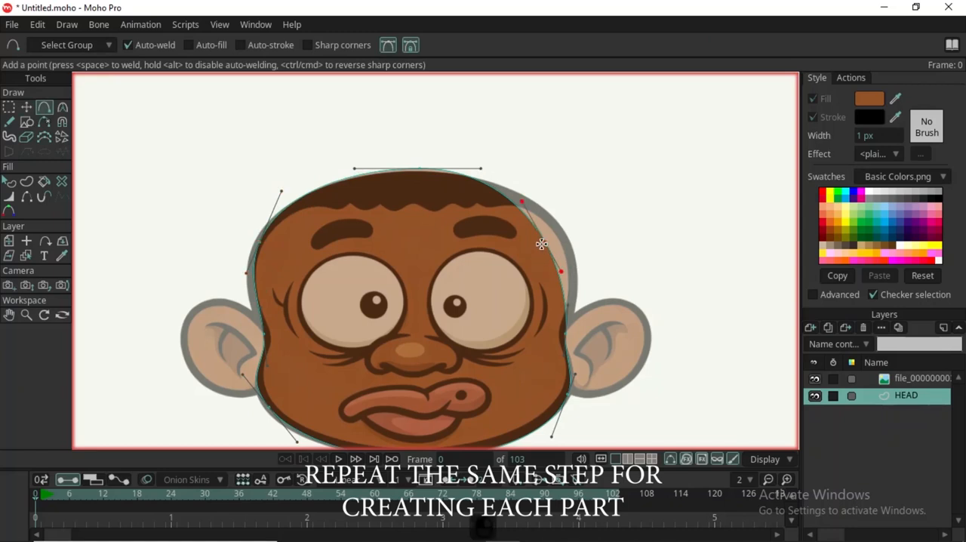
key(t)
drag(542, 243, 564, 237)
Adjust the curve handles of the point at the right ear so the edge follows the reference outline.
scroll(558, 238, down, 4)
scroll(559, 274, up, 6)
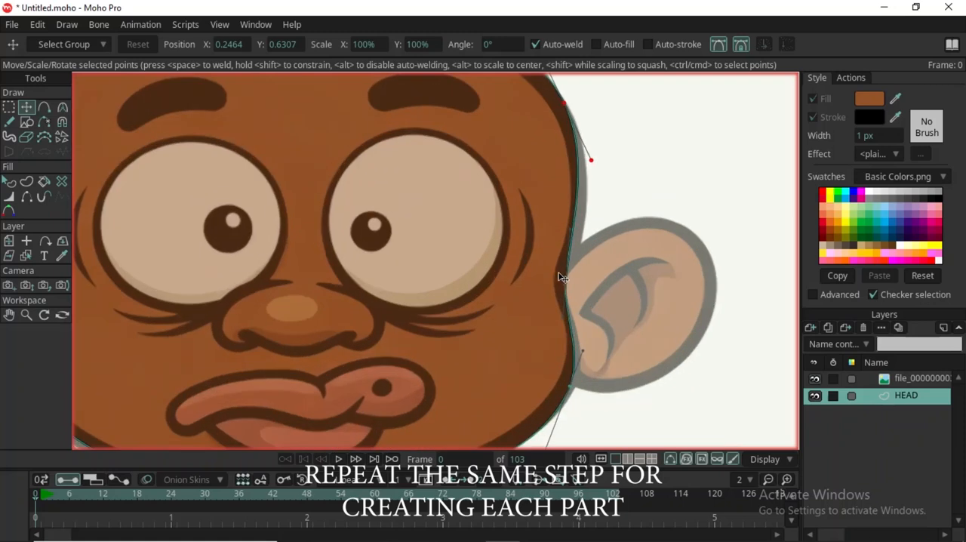
click(565, 280)
drag(572, 226, 587, 234)
drag(553, 318, 564, 300)
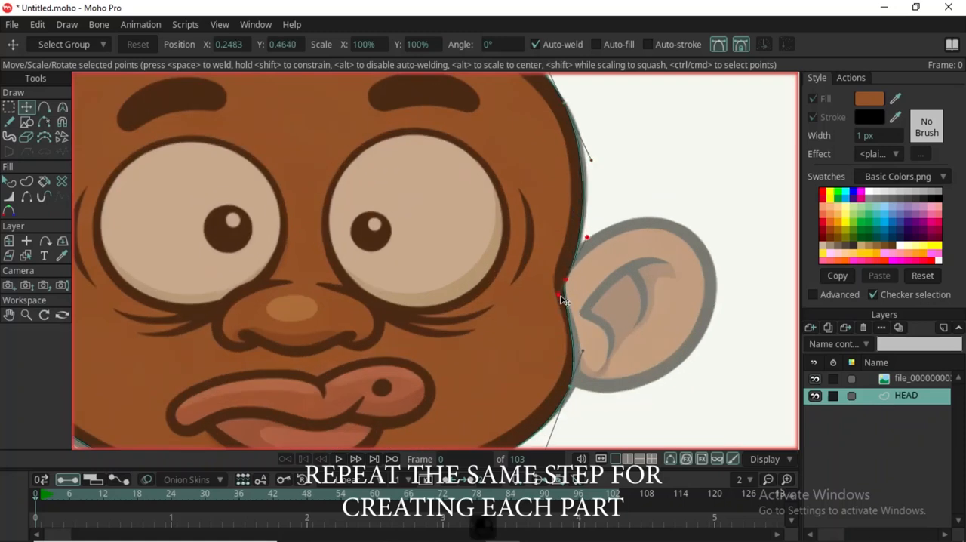
Move the lower-right jaw point slightly up and outward, onto the reference outline below the right ear.
click(560, 310)
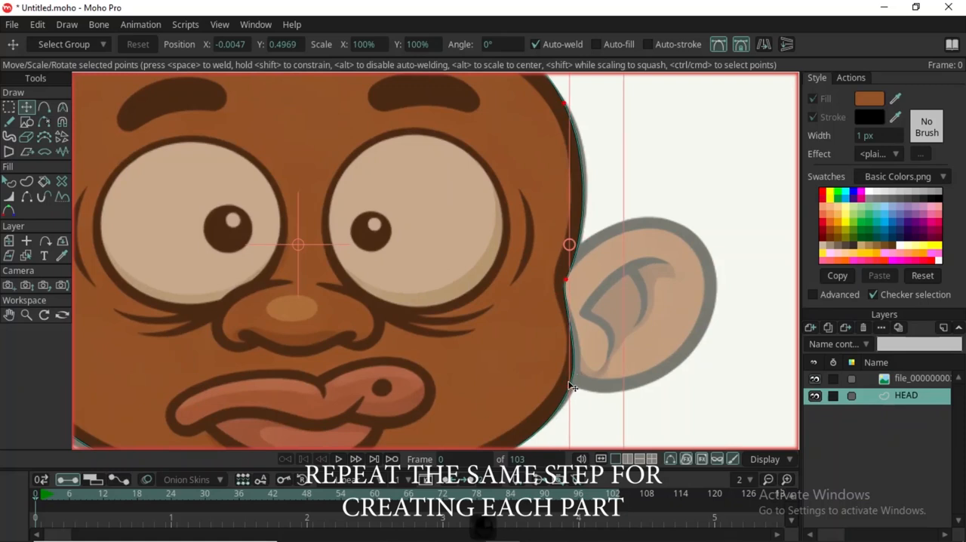
click(579, 376)
drag(578, 376, 578, 366)
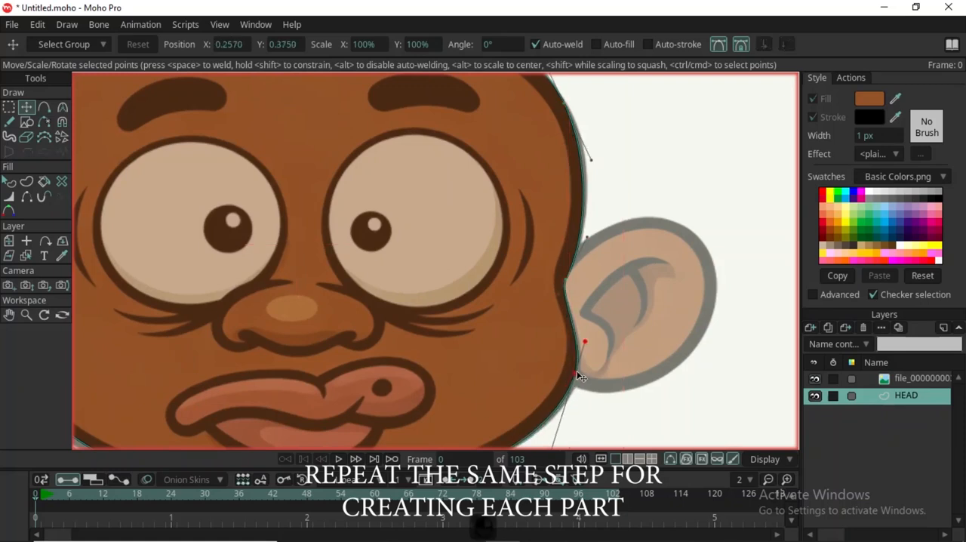
Adjust the top point of the head shape to match the top of the reference hair.
scroll(578, 367, down, 3)
scroll(455, 227, up, 1)
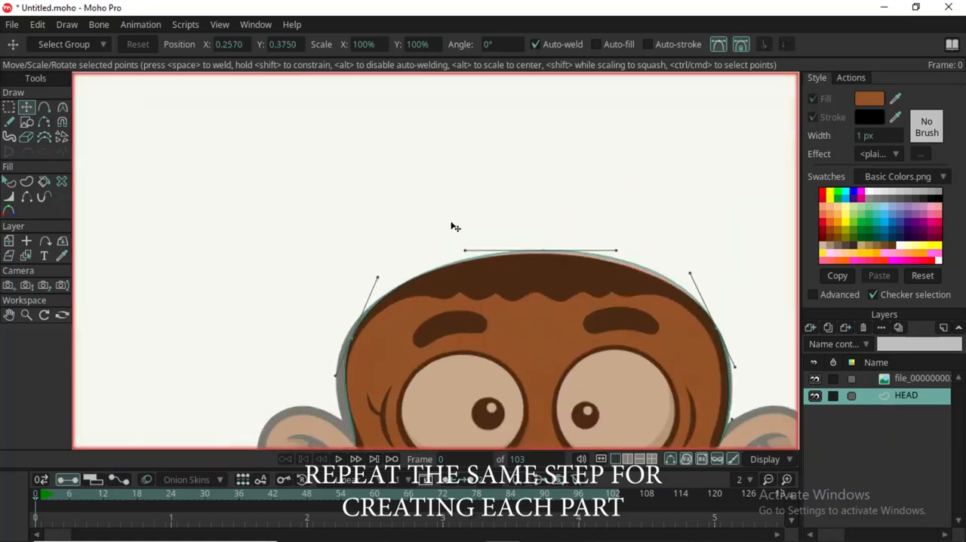
click(557, 251)
scroll(545, 256, down, 3)
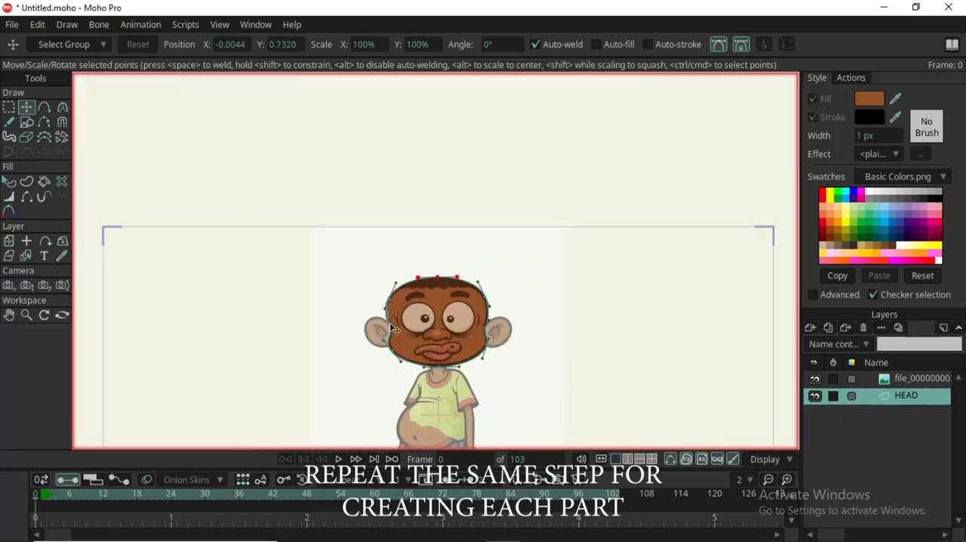
Refine the upper-left head point and extend its lower curve handle so the edge above the left ear matches the reference.
scroll(393, 305, up, 1)
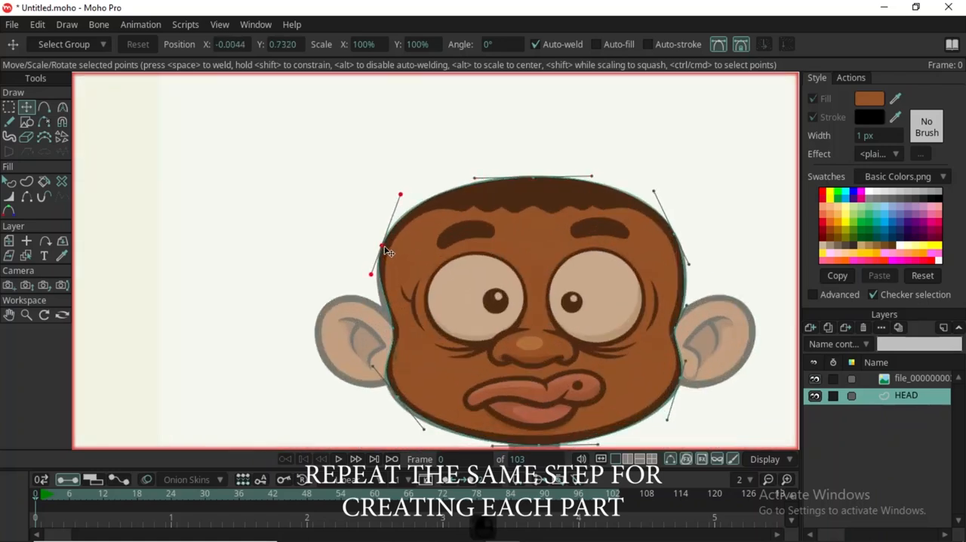
click(387, 246)
scroll(386, 246, down, 3)
scroll(666, 330, up, 1)
scroll(665, 330, up, 1)
scroll(287, 326, up, 1)
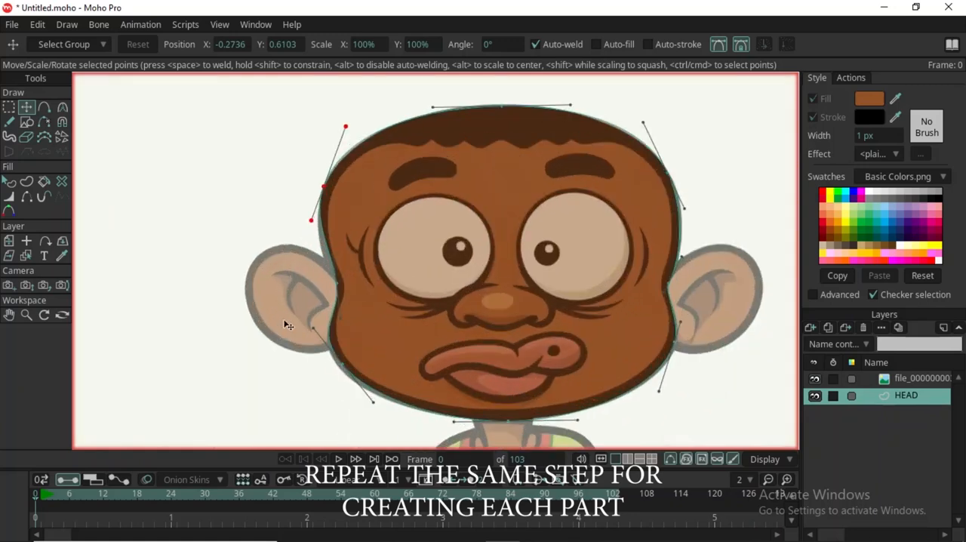
drag(312, 220, 306, 247)
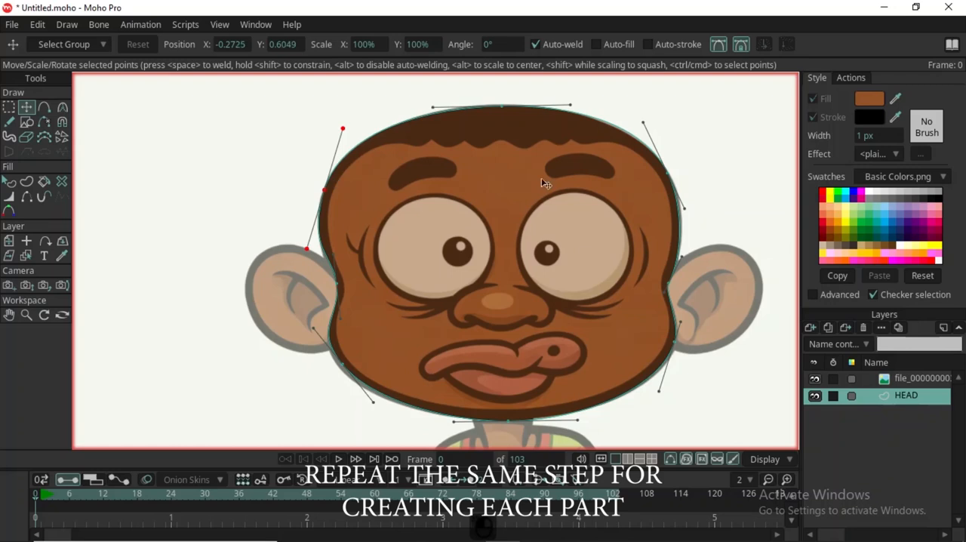
Add a new vector layer above HEAD and name it EAR.
scroll(664, 226, down, 2)
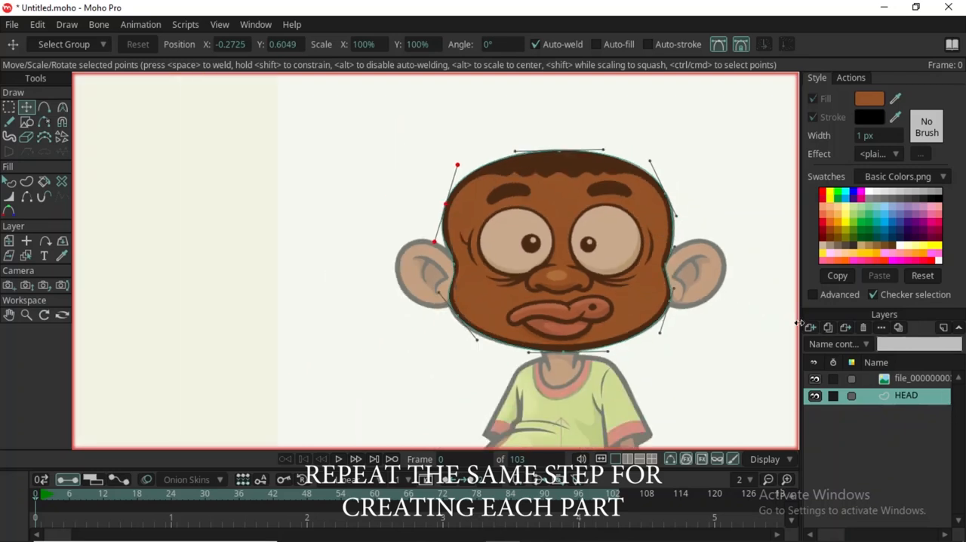
click(809, 329)
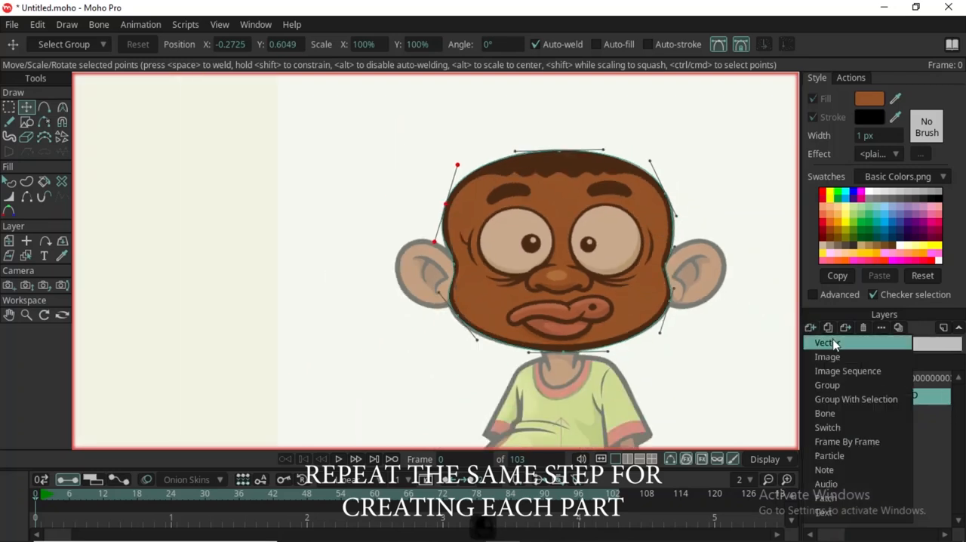
click(830, 342)
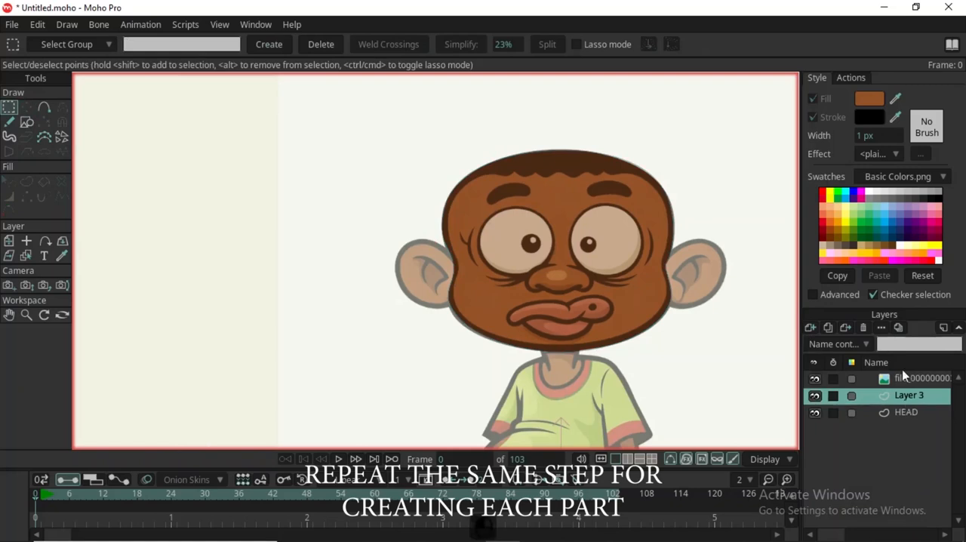
double_click(936, 401)
triple_click(565, 63)
text(EAR)
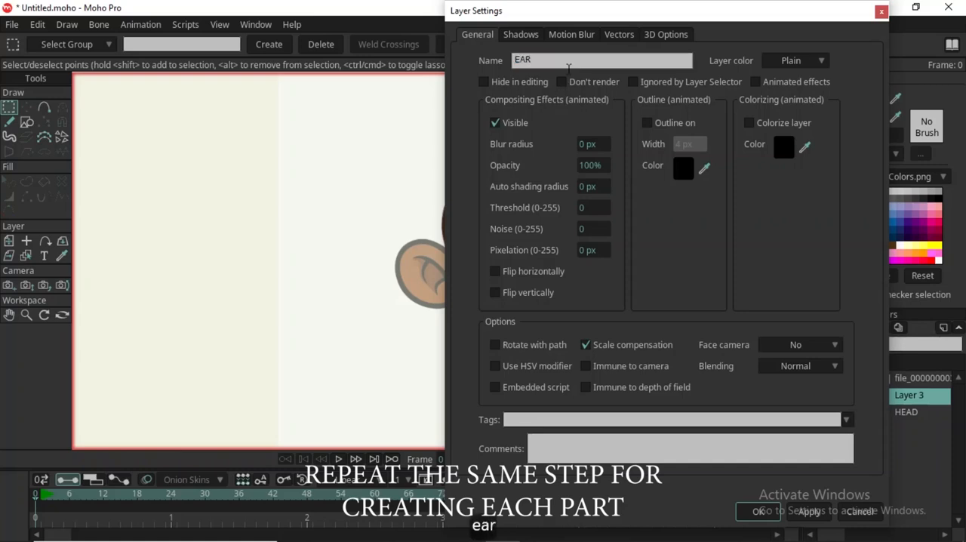
key(Return)
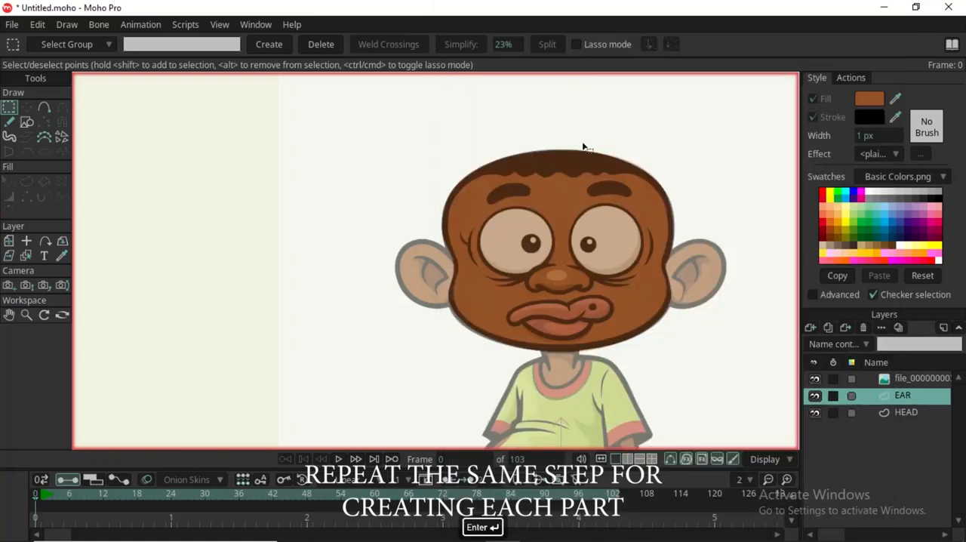
Draw an ellipse over the right ear of the reference, overlapping the edge of the head.
scroll(649, 338, up, 2)
scroll(617, 278, down, 2)
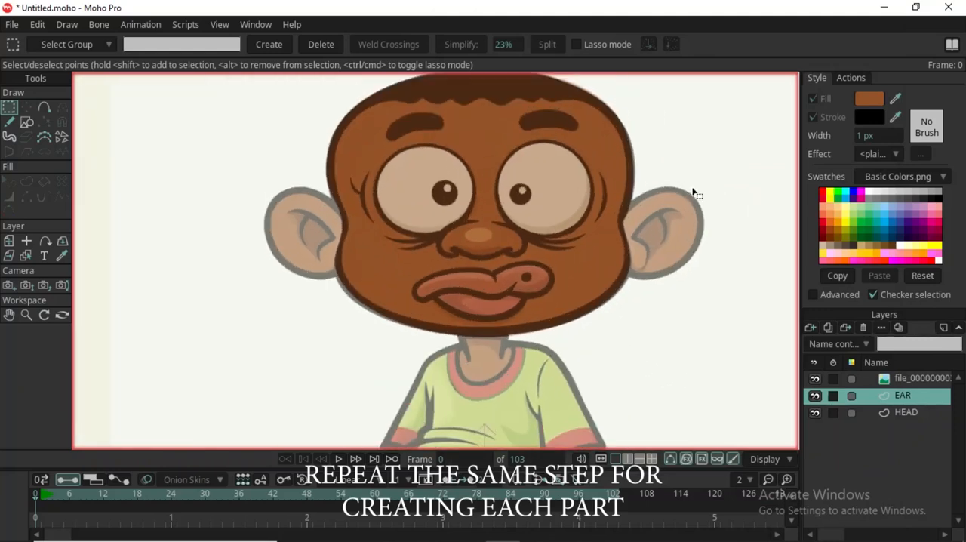
key(s)
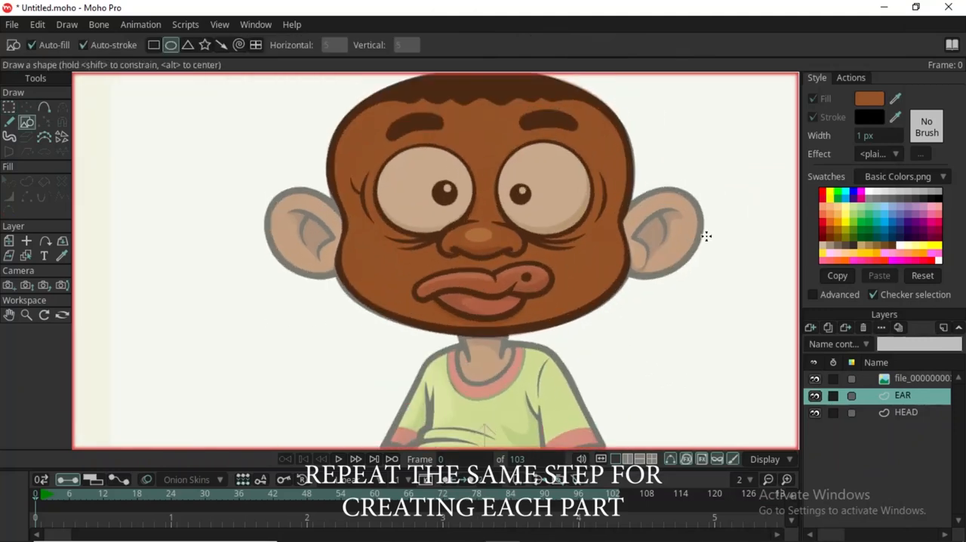
mouse_move(624, 210)
mouse_down()
mouse_move(697, 260)
mouse_move(722, 302)
mouse_move(689, 282)
mouse_up()
scroll(689, 280, up, 3)
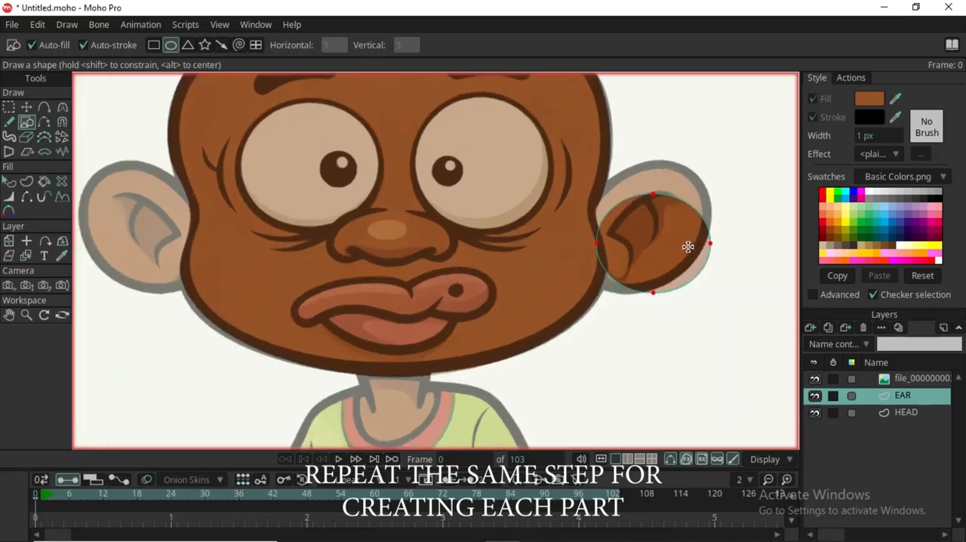
Reposition the ellipse's outer, bottom and top points toward the outline of the reference ear.
key(t)
drag(674, 276, 645, 275)
click(683, 238)
drag(683, 240, 709, 219)
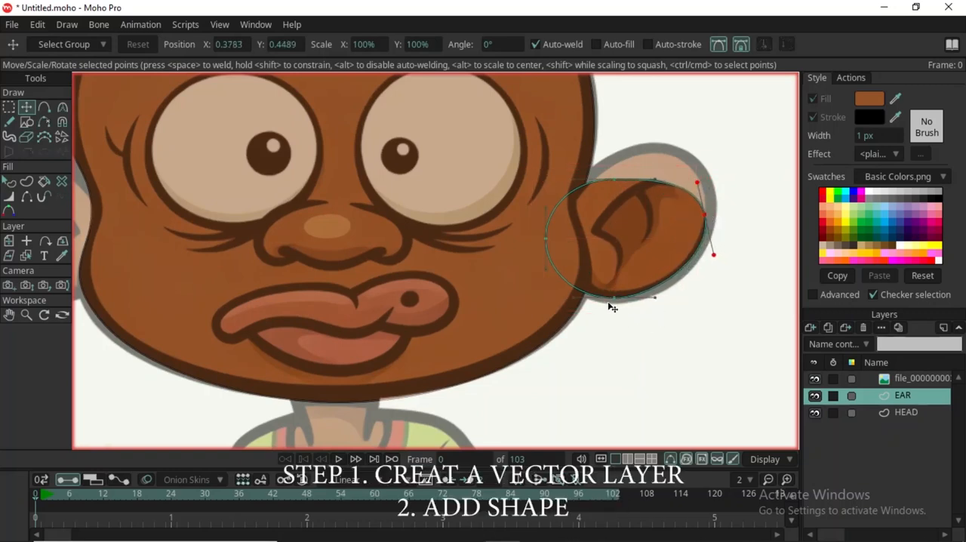
drag(614, 299, 615, 302)
drag(632, 188, 640, 166)
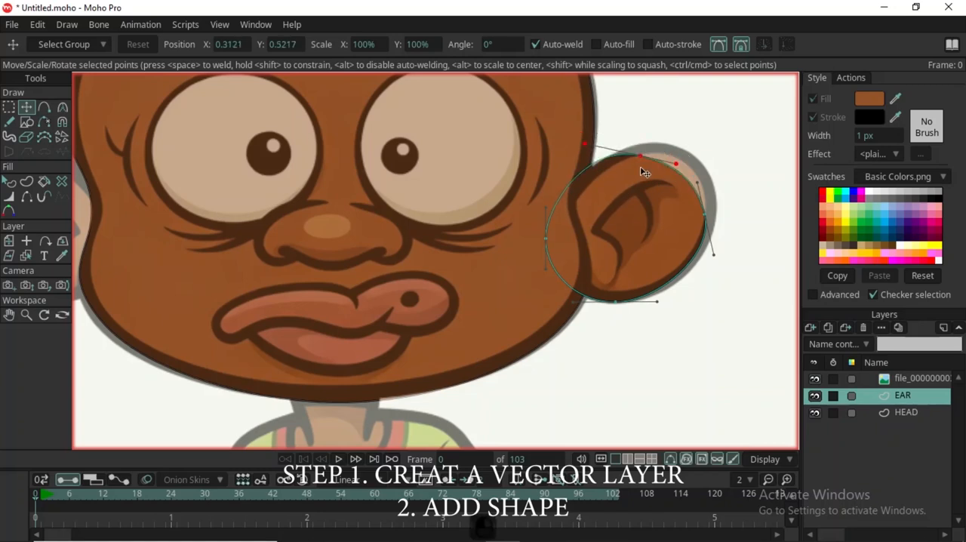
Add a point on the ear's upper-right edge, pull it outward and shift the outer point onto the reference outline.
key(a)
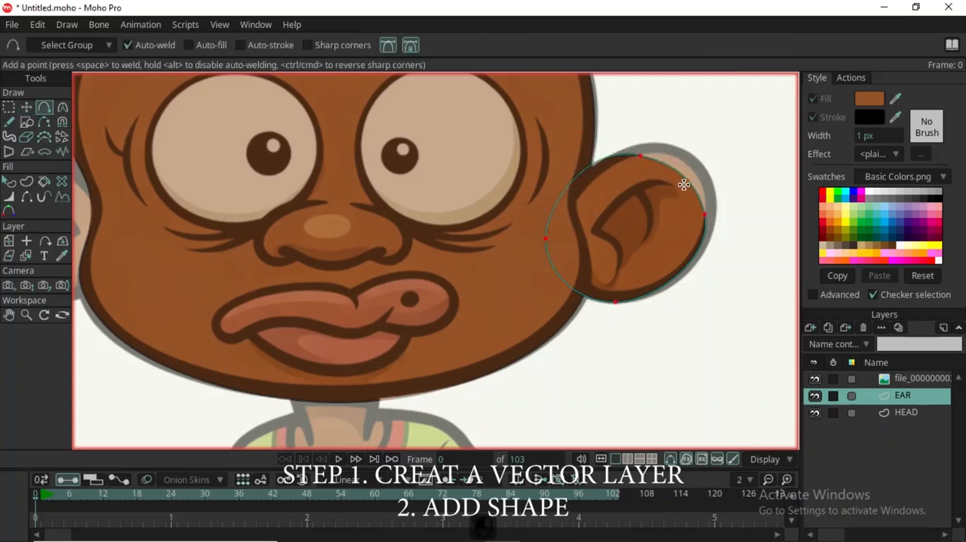
key(t)
click(684, 185)
drag(687, 183, 698, 164)
drag(705, 210, 716, 225)
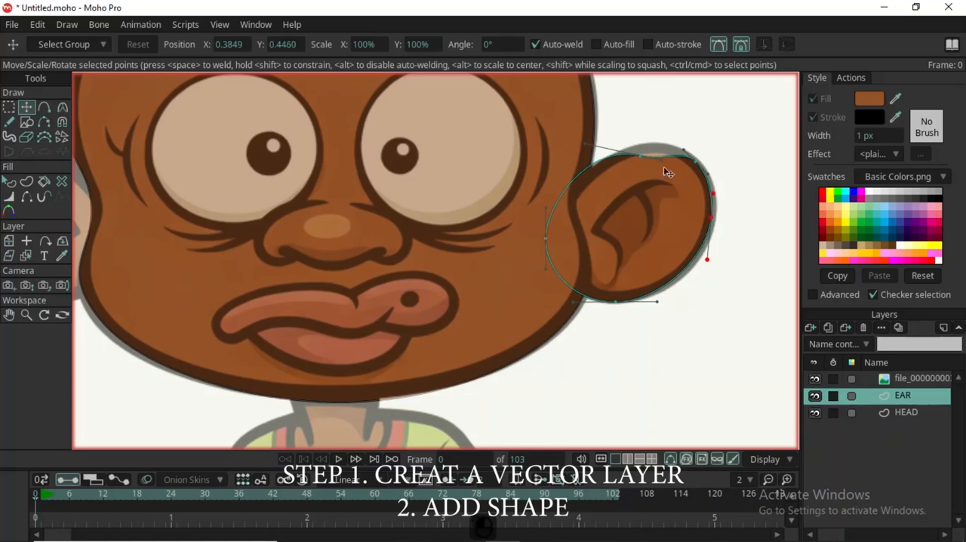
Adjust the ear's top point to the reference outline and move its inner point slightly inward behind the head edge.
drag(649, 156, 643, 148)
scroll(607, 245, down, 3)
scroll(625, 255, up, 3)
scroll(621, 249, down, 2)
scroll(624, 222, up, 2)
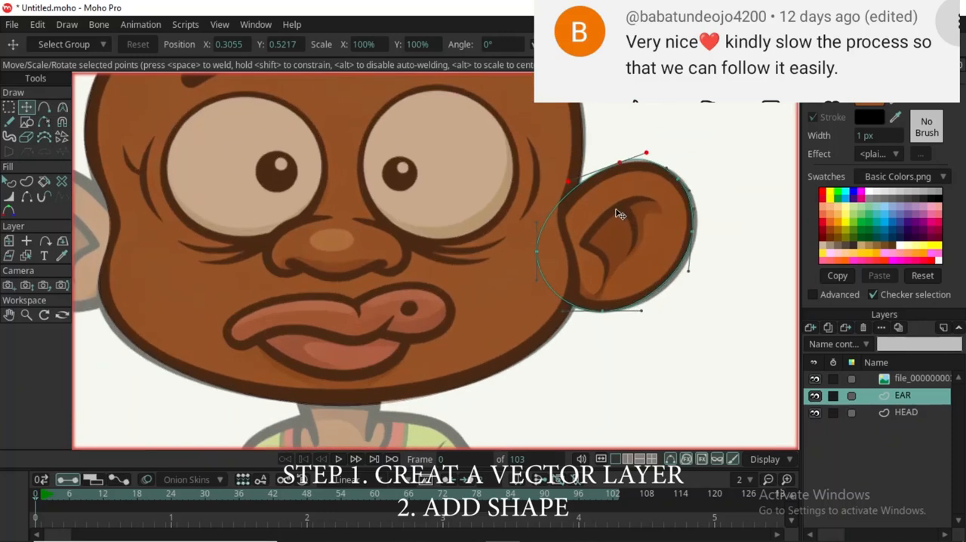
drag(536, 252, 542, 261)
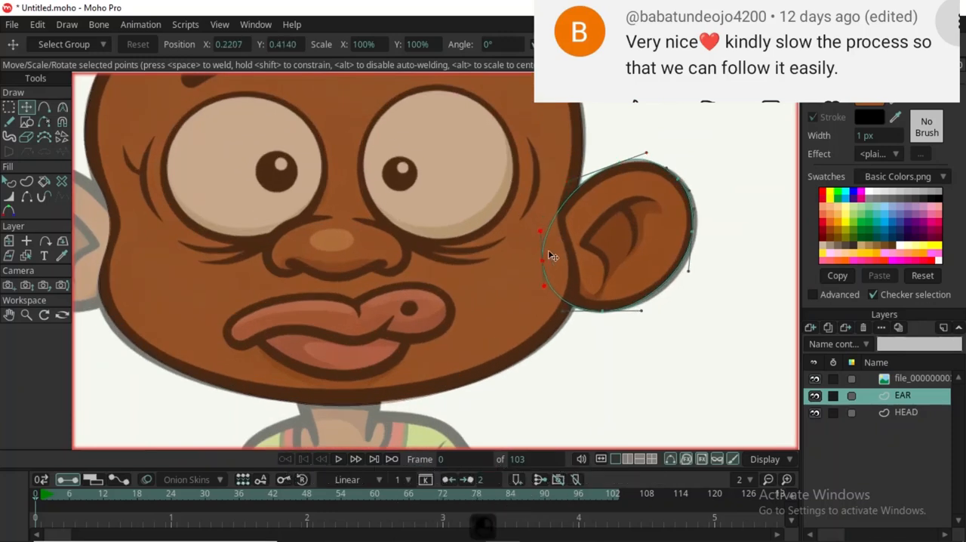
Trace the inner-ear fold with connected points, including the upper ridge line and the narrow lower tip.
key(r)
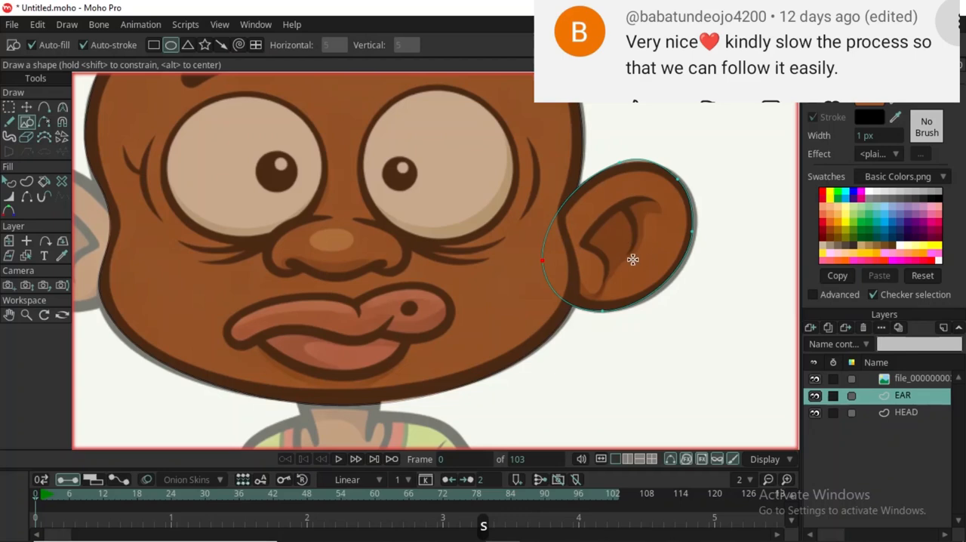
scroll(627, 260, up, 2)
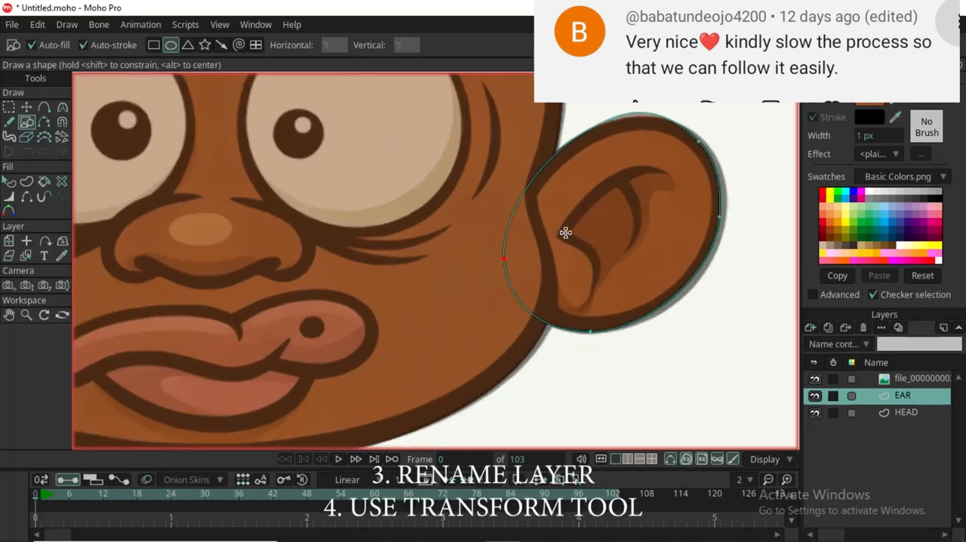
key(a)
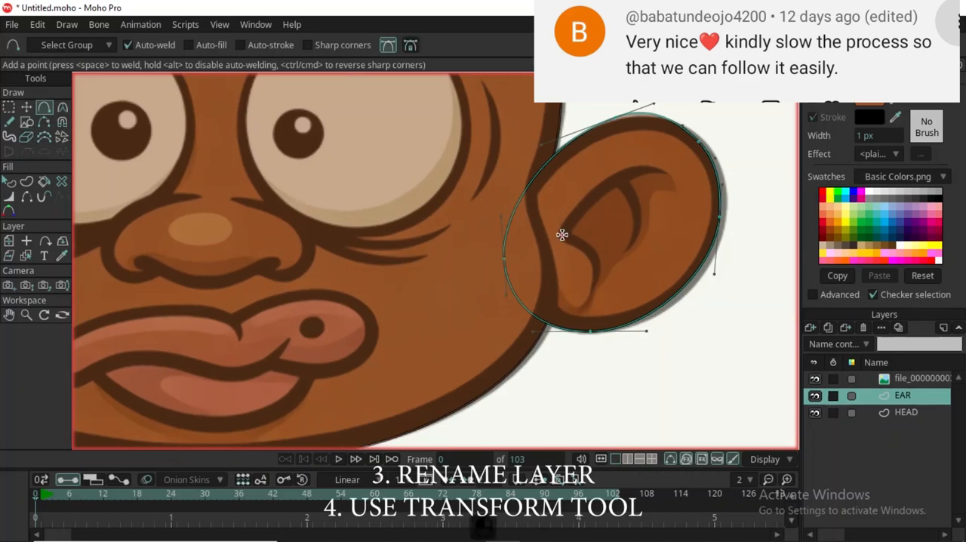
key(ctrl+z)
drag(571, 217, 564, 236)
click(606, 178)
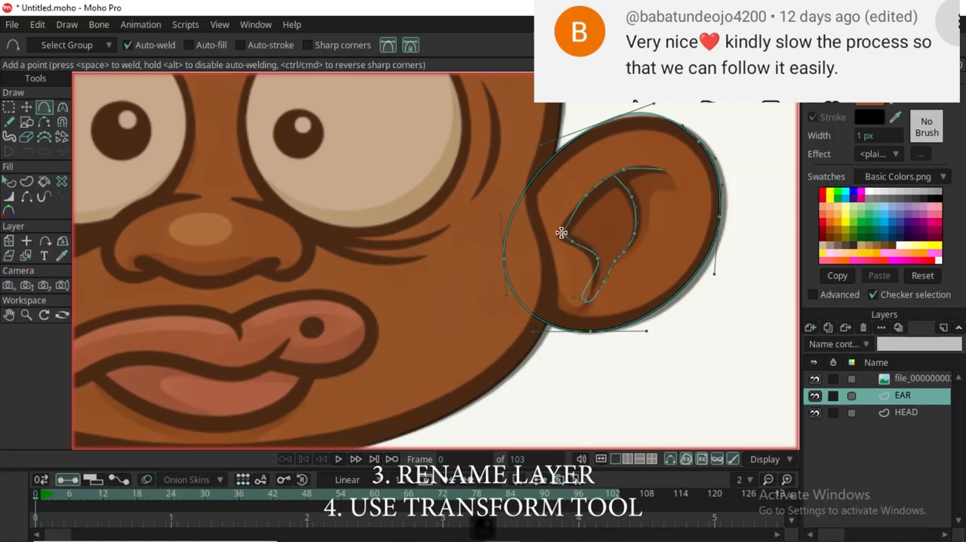
Reshape the curve at the lower tip of the inner-ear outline into a sharp point.
key(t)
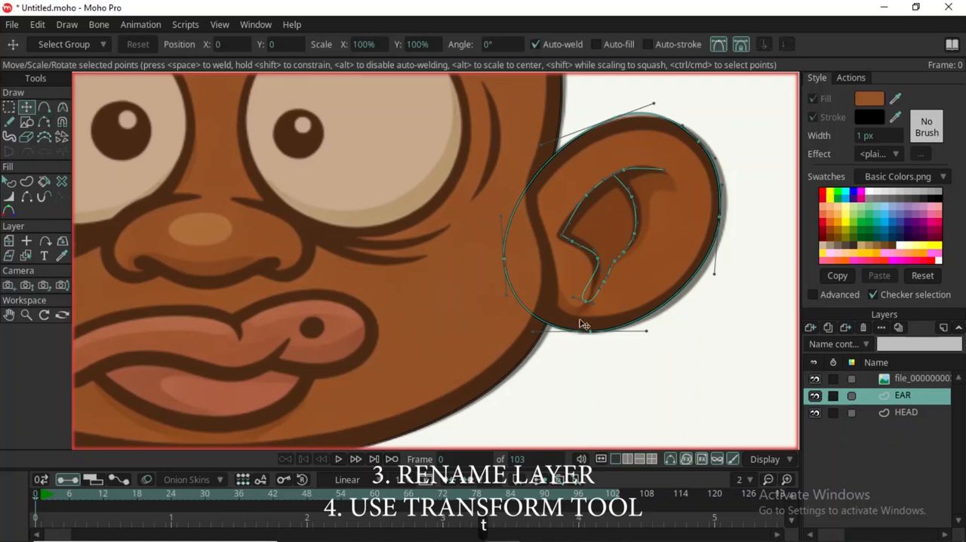
scroll(580, 317, up, 2)
click(570, 294)
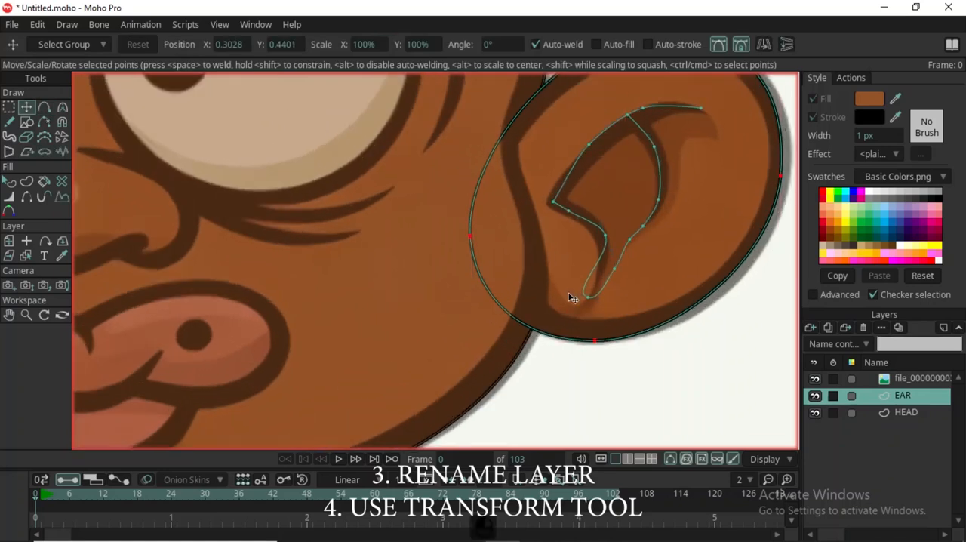
click(589, 300)
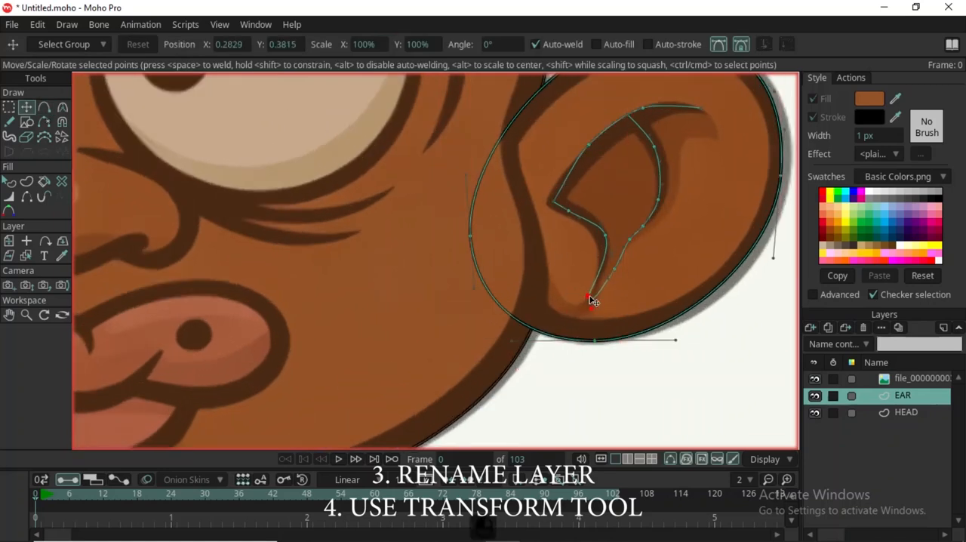
Adjust the points and curve handles along the lower-left fold of the inner-ear outline to follow the reference line.
click(601, 227)
drag(601, 227, 566, 179)
scroll(570, 209, up, 3)
drag(595, 234, 602, 226)
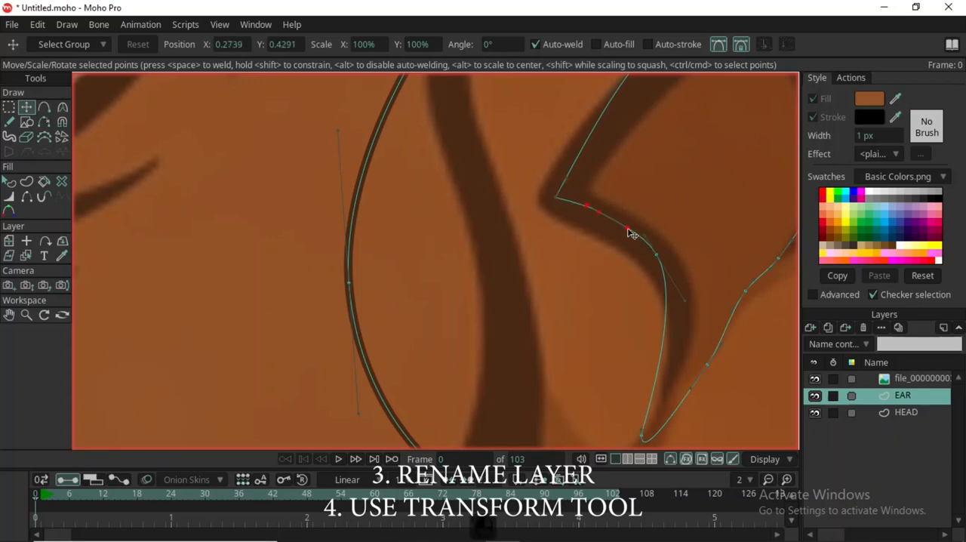
click(649, 251)
drag(649, 251, 654, 265)
scroll(641, 267, down, 6)
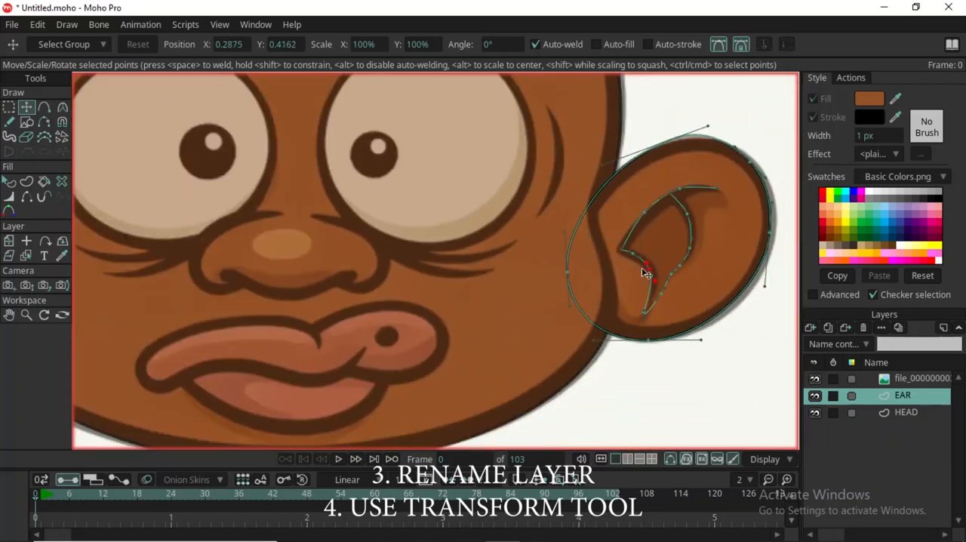
Add a new vector layer above EAR and name it NECK.
scroll(697, 209, up, 5)
scroll(629, 162, down, 5)
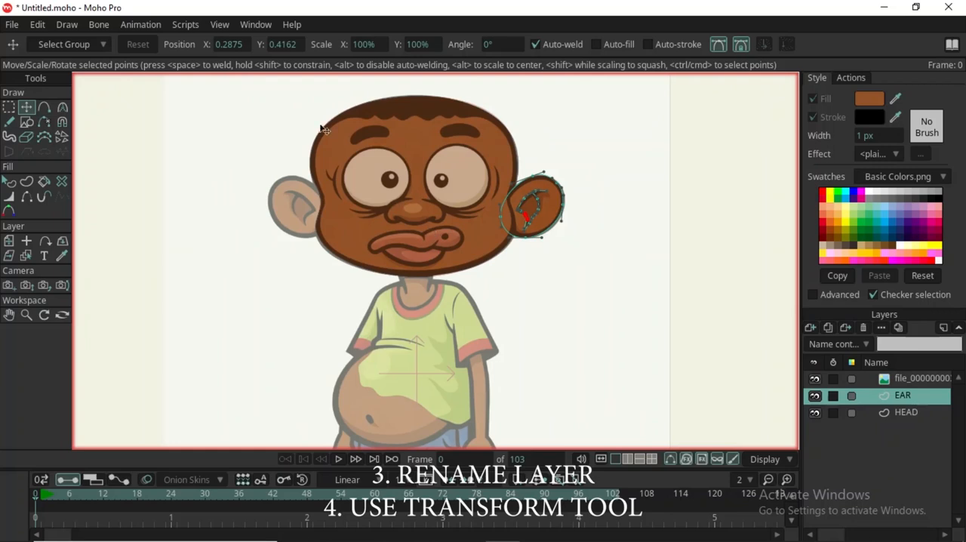
scroll(352, 181, up, 3)
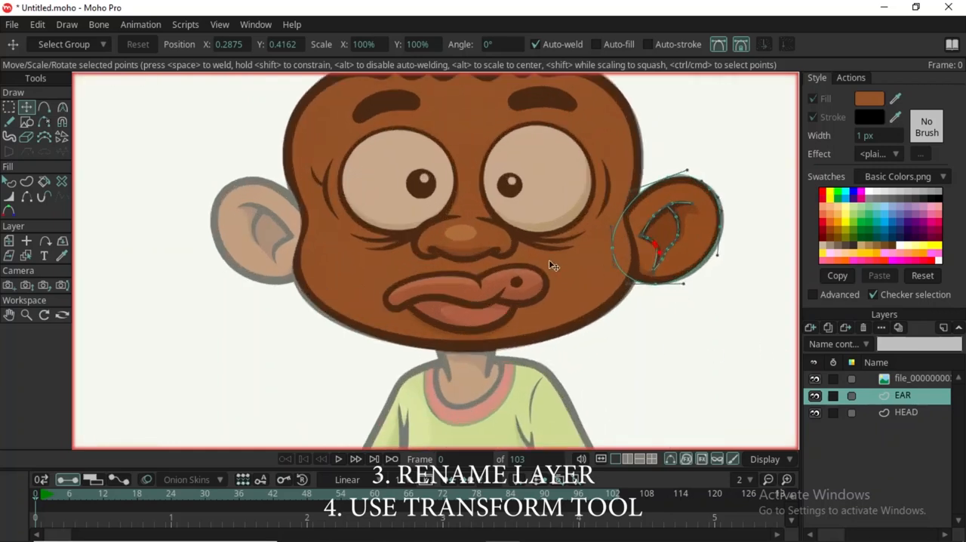
click(810, 329)
click(869, 341)
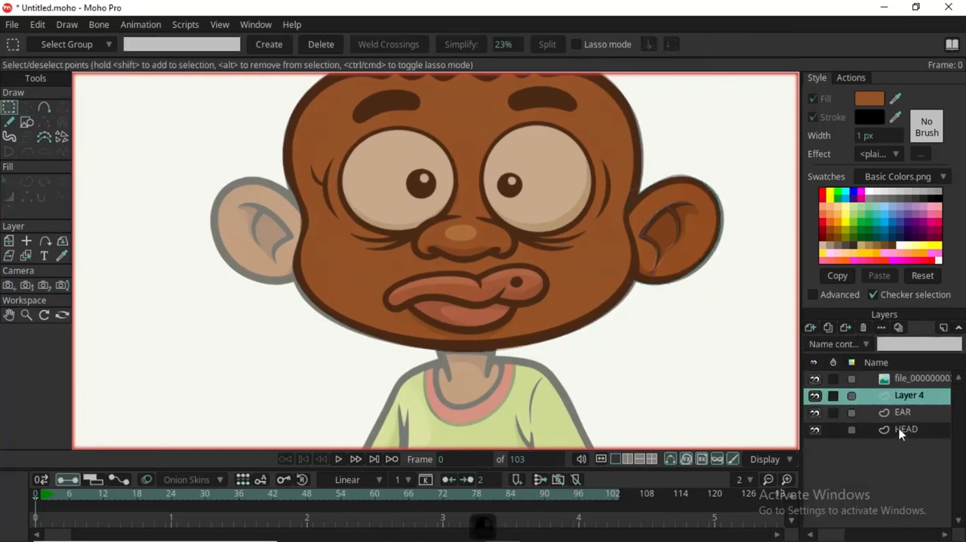
double_click(922, 394)
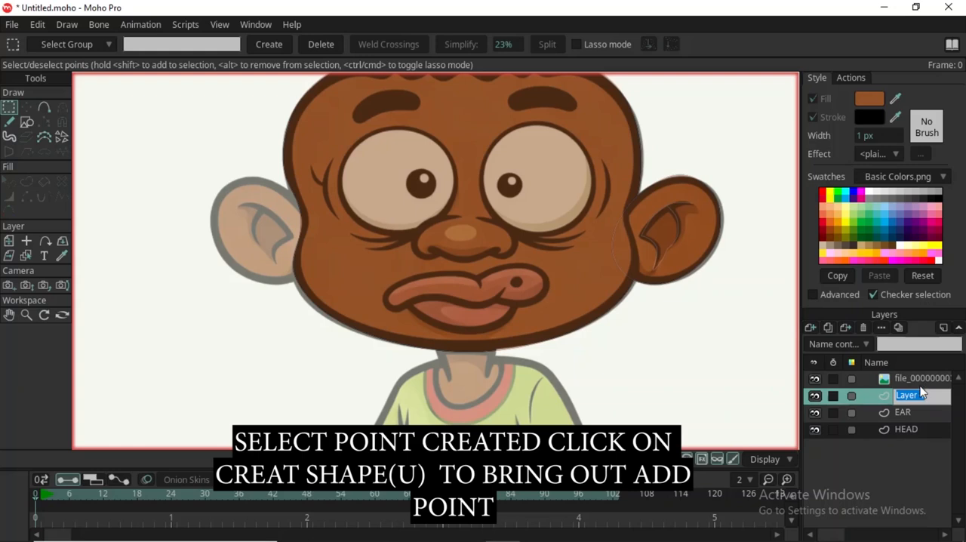
text(NECK)
key(Return)
Draw a rectangle over the reference neck, from below the mouth down to the shirt collar.
scroll(470, 362, down, 2)
scroll(463, 339, up, 2)
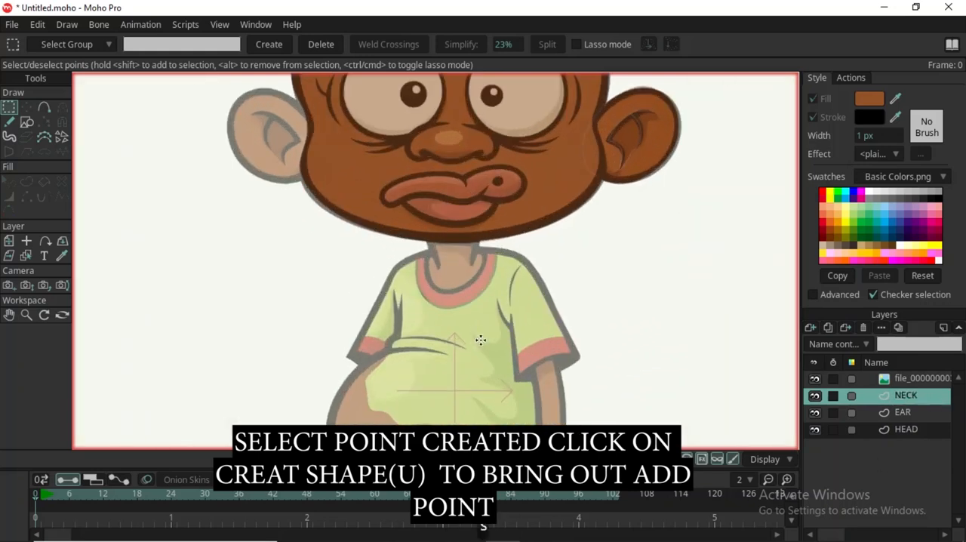
key(u)
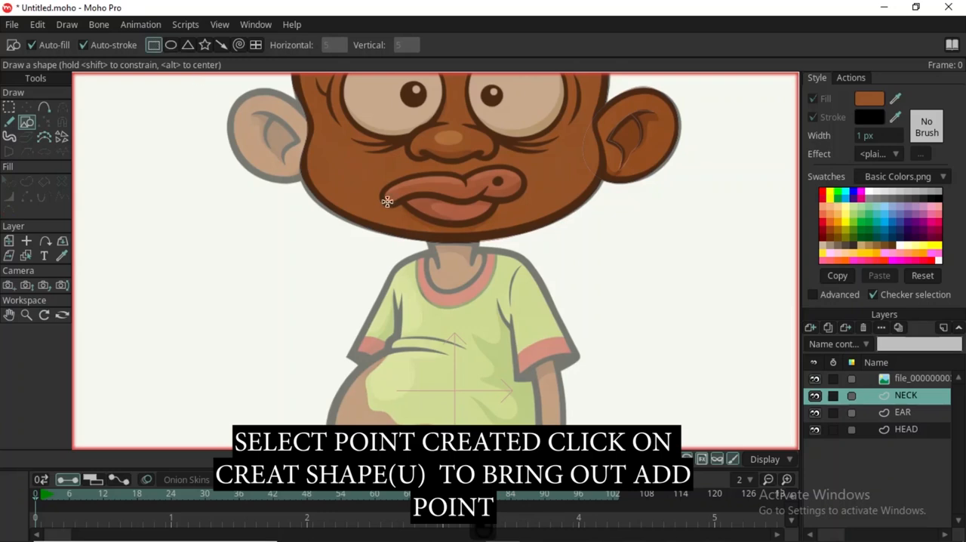
drag(427, 223, 471, 278)
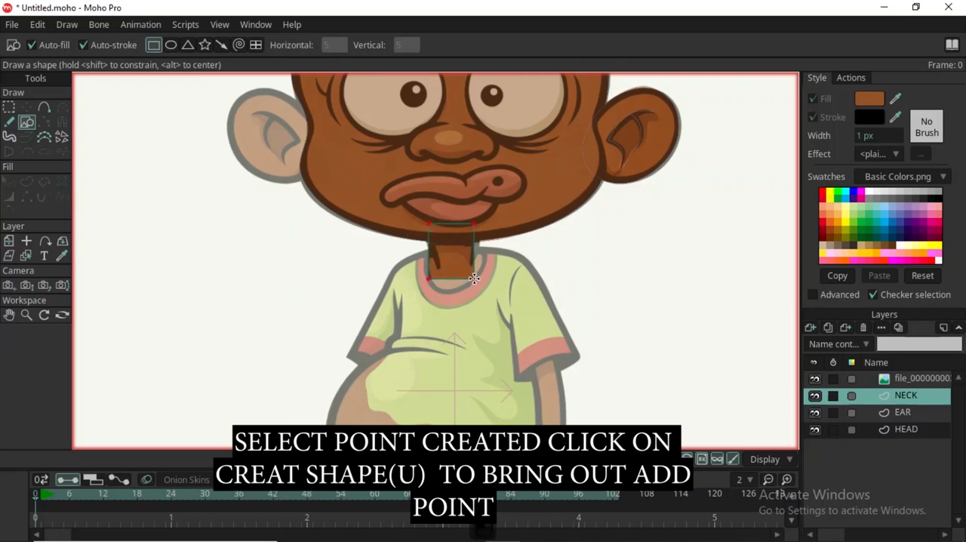
scroll(467, 230, up, 3)
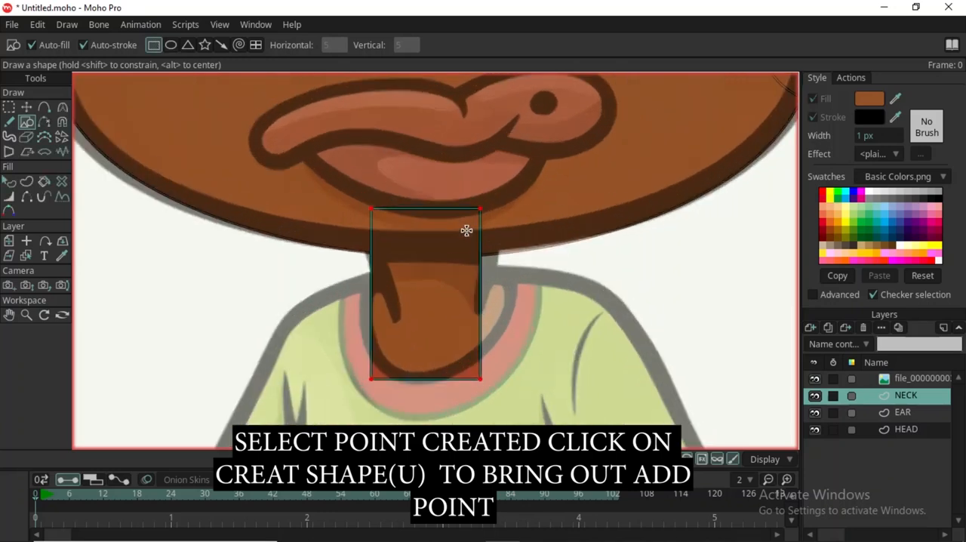
Move the four corners of the neck rectangle so it widens under the chin and tapers into the collar.
key(t)
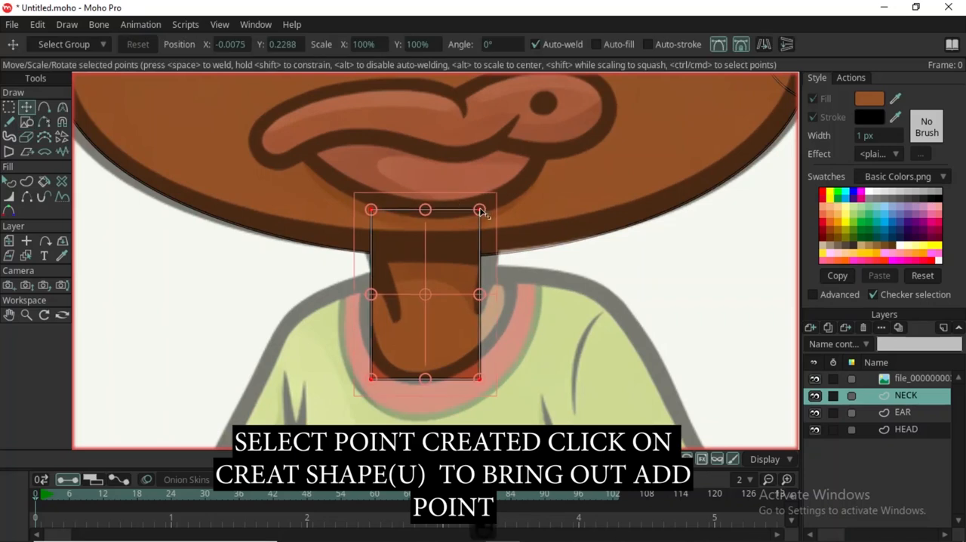
drag(479, 209, 496, 203)
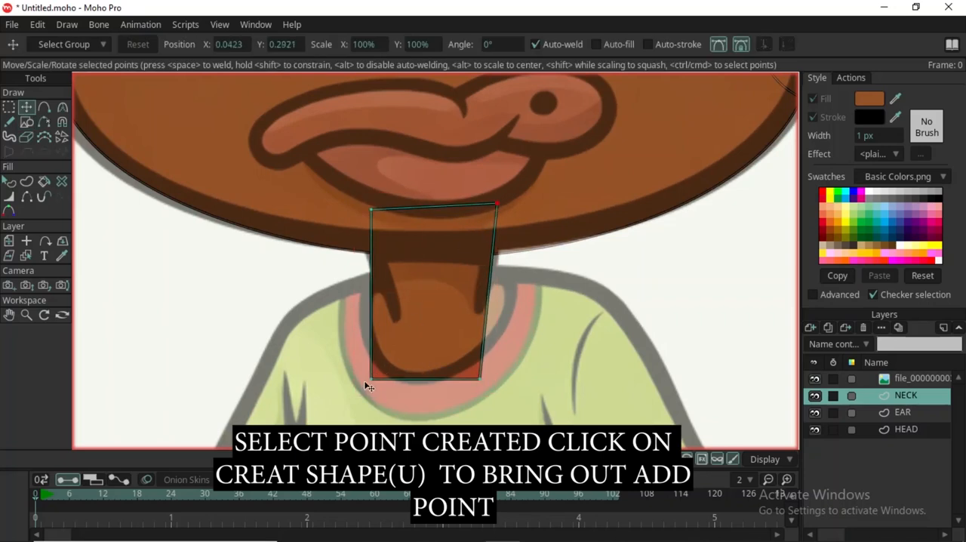
drag(370, 380, 401, 370)
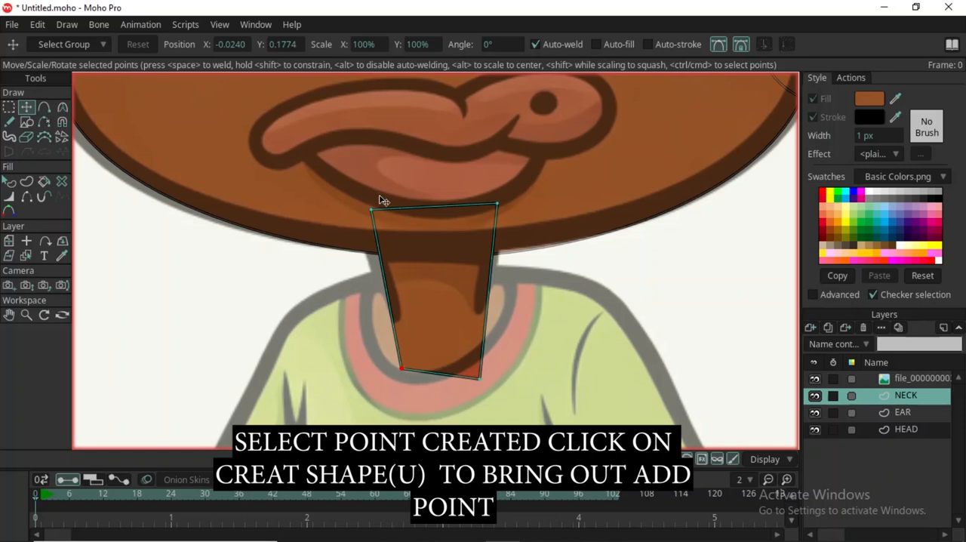
drag(373, 210, 365, 209)
drag(497, 203, 514, 209)
drag(497, 398, 488, 346)
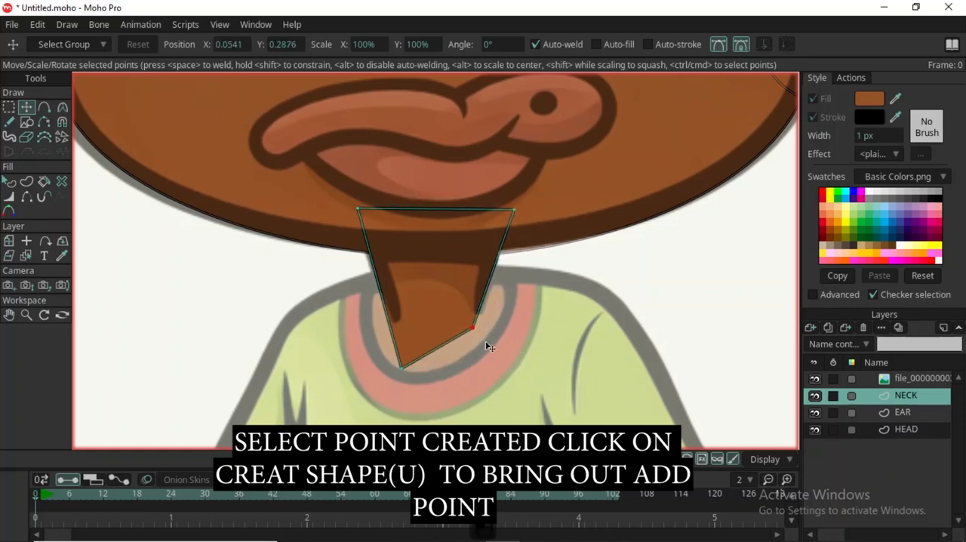
Fit the neck shape's bottom-left and top-right corners to the reference and move the NECK layer below HEAD.
drag(420, 367, 419, 327)
click(513, 209)
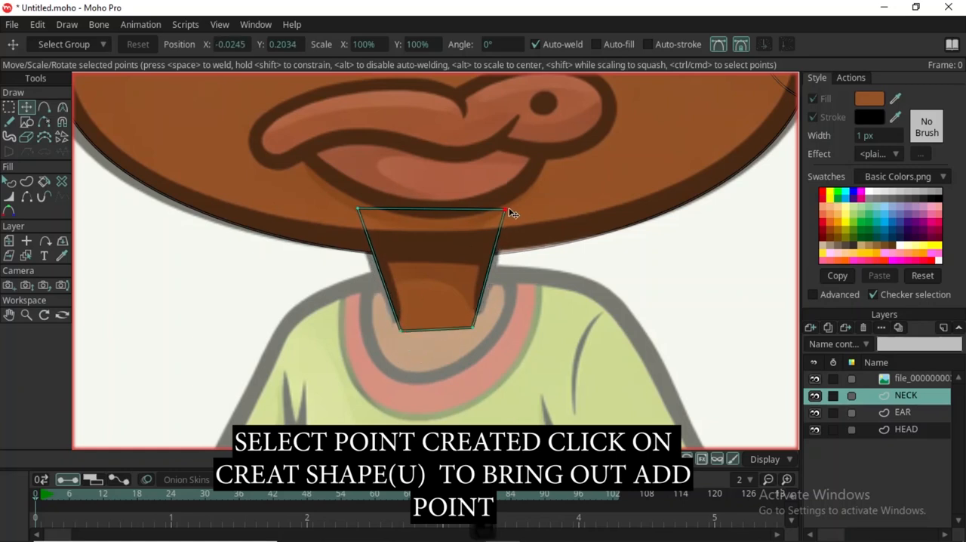
scroll(512, 210, down, 3)
drag(895, 394, 894, 457)
scroll(393, 257, down, 3)
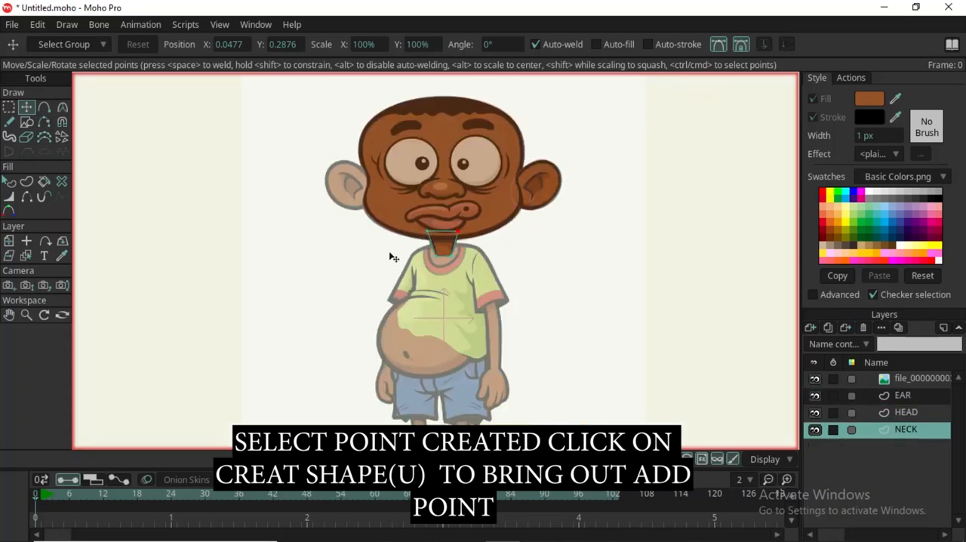
scroll(428, 160, up, 4)
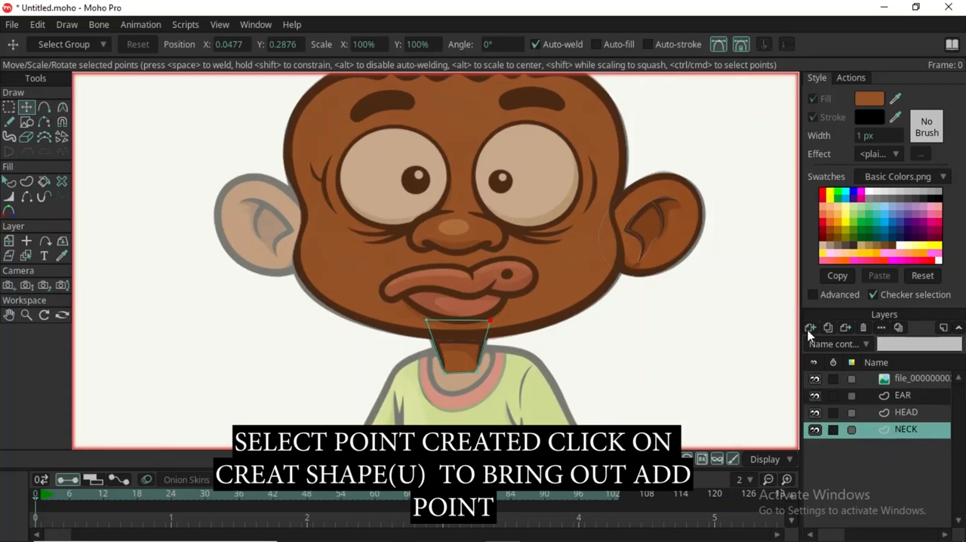
Add a new vector layer directly above HEAD and name it EYE BALL.
click(905, 414)
click(911, 400)
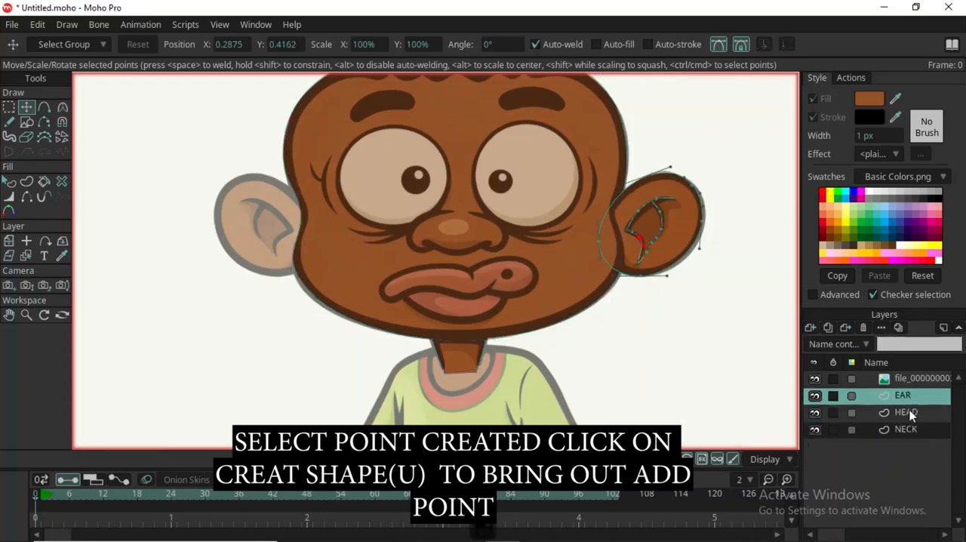
click(909, 413)
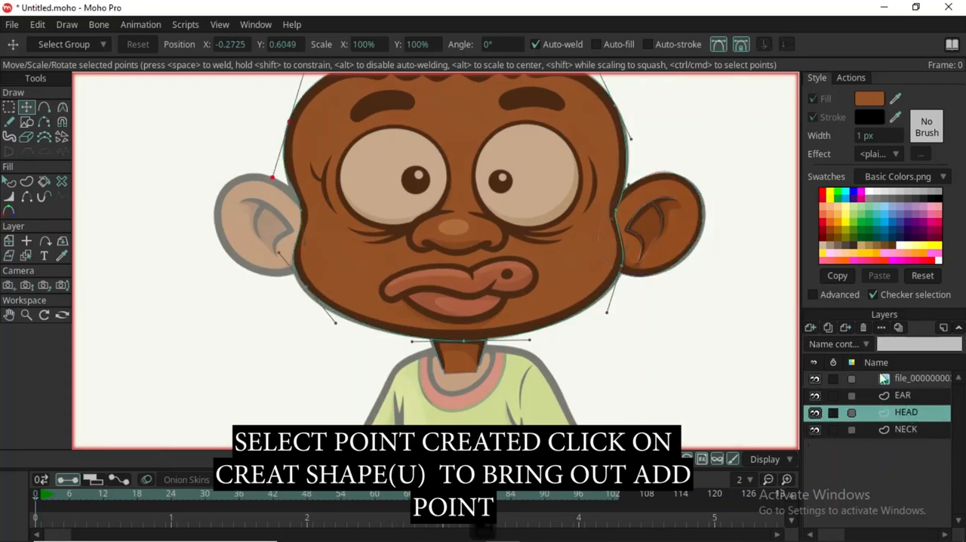
click(811, 330)
click(825, 344)
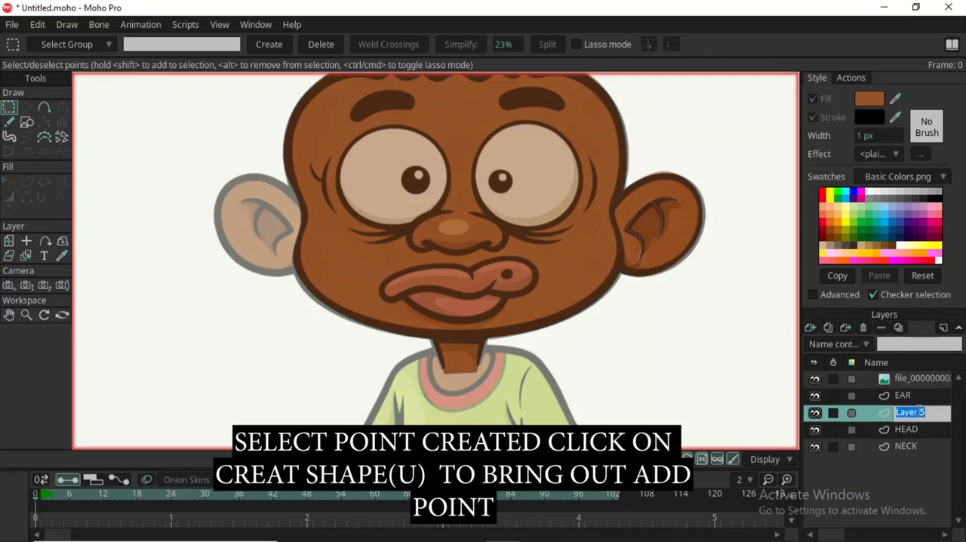
text(EYE B)
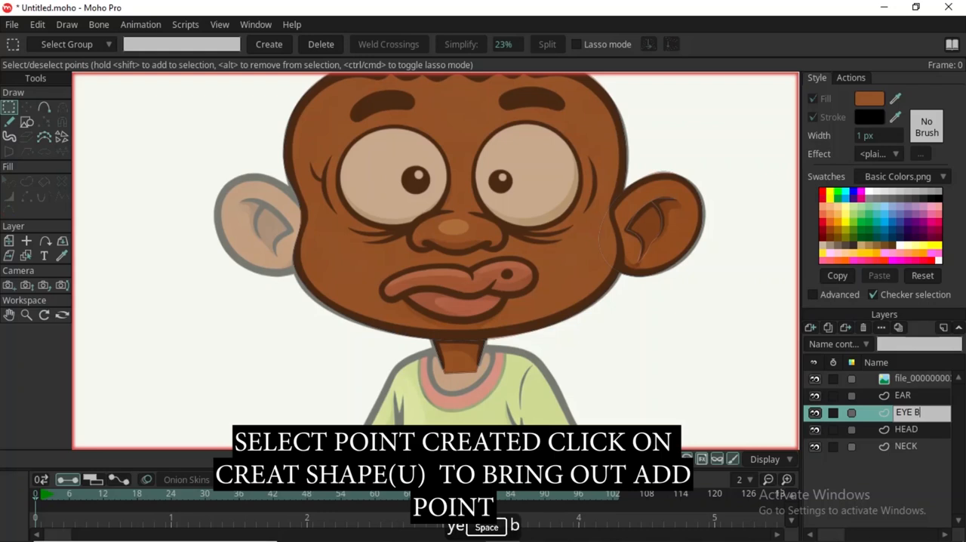
text(ALLS)
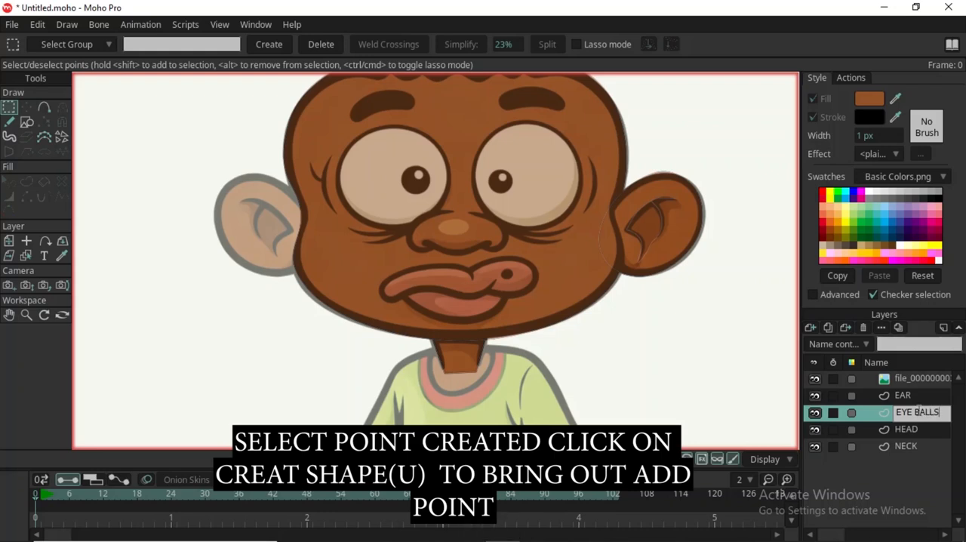
key(BackSpace)
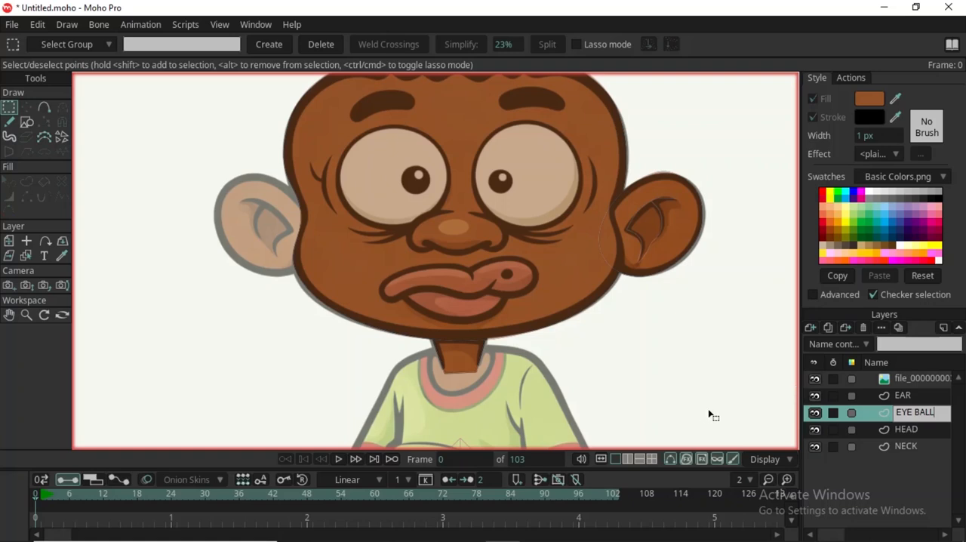
text(SS)
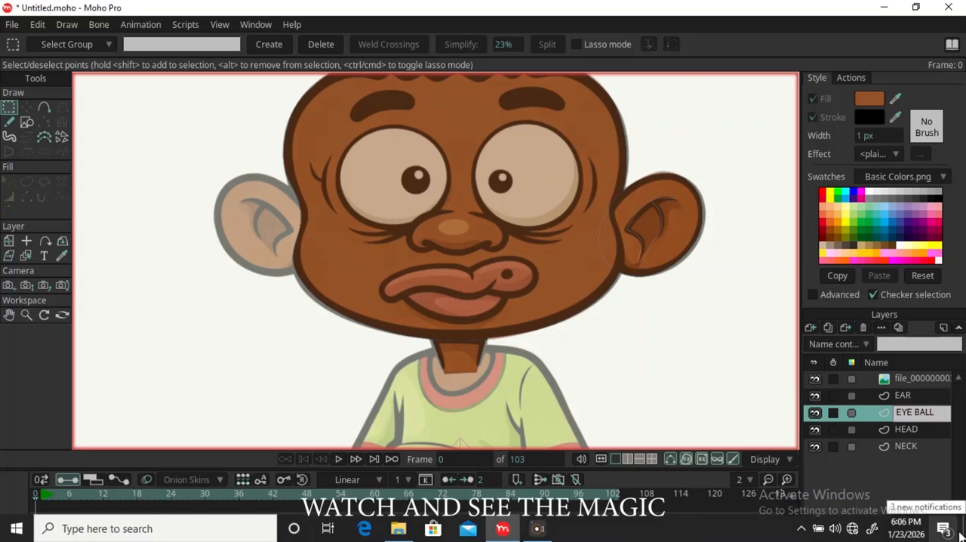
key(Return)
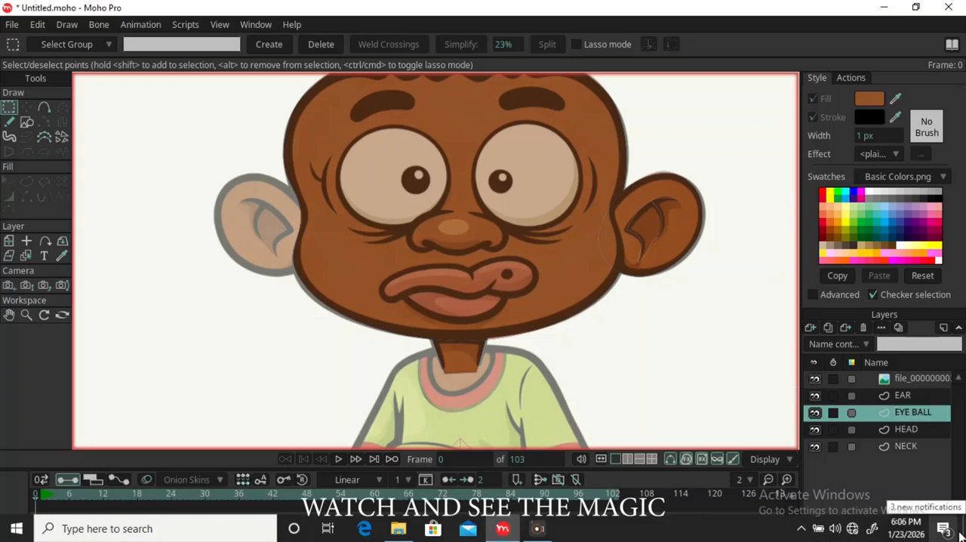
Draw an ellipse over the left eyeball, then move and resize it to match the reference outline.
key(r)
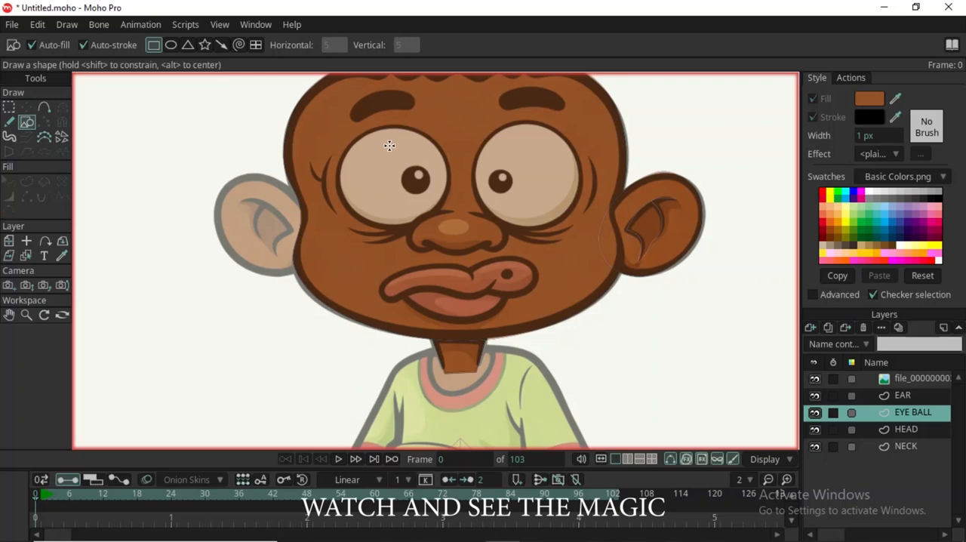
scroll(389, 145, up, 2)
click(170, 45)
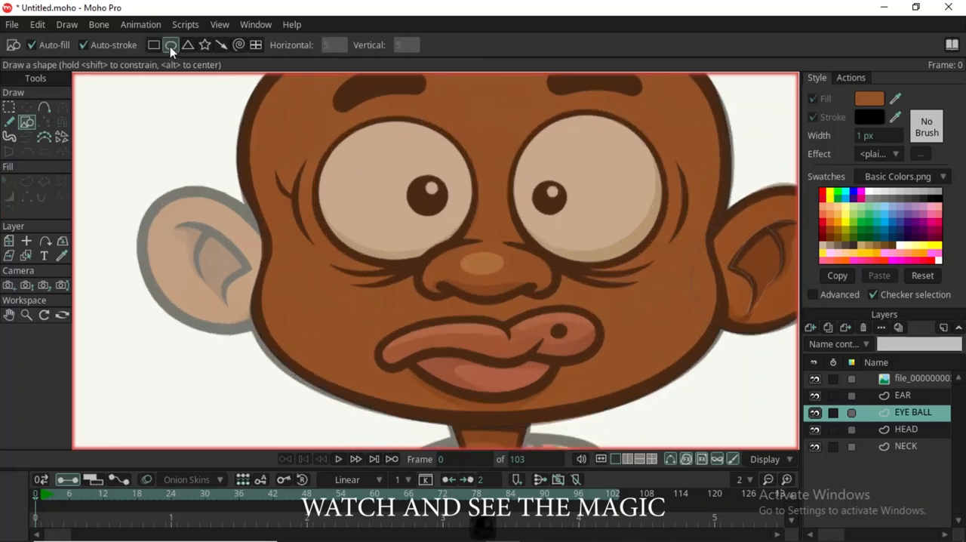
drag(327, 152, 479, 280)
key(t)
drag(432, 230, 426, 202)
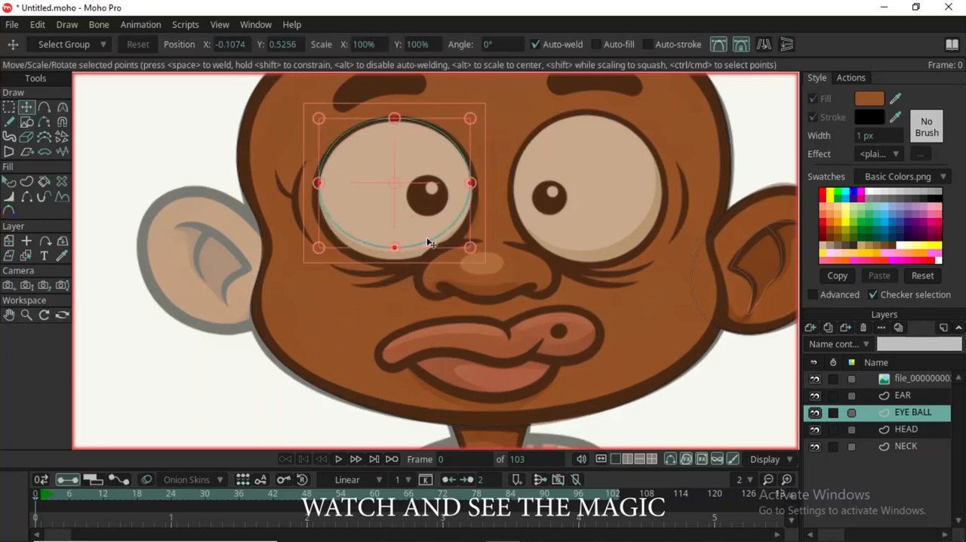
drag(465, 253, 462, 283)
drag(488, 192, 475, 194)
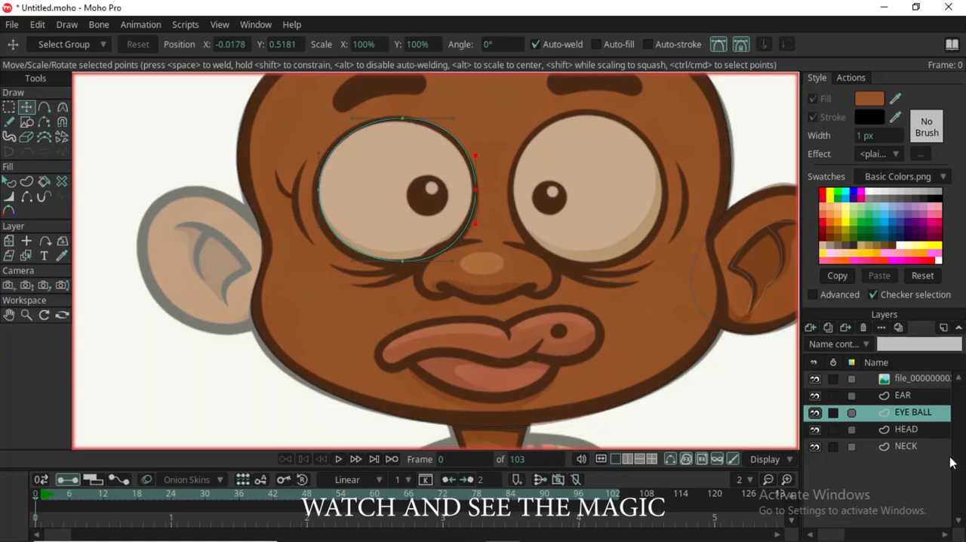
Add a new vector layer directly above EYE BALL and name it EYE PUPI.
click(811, 330)
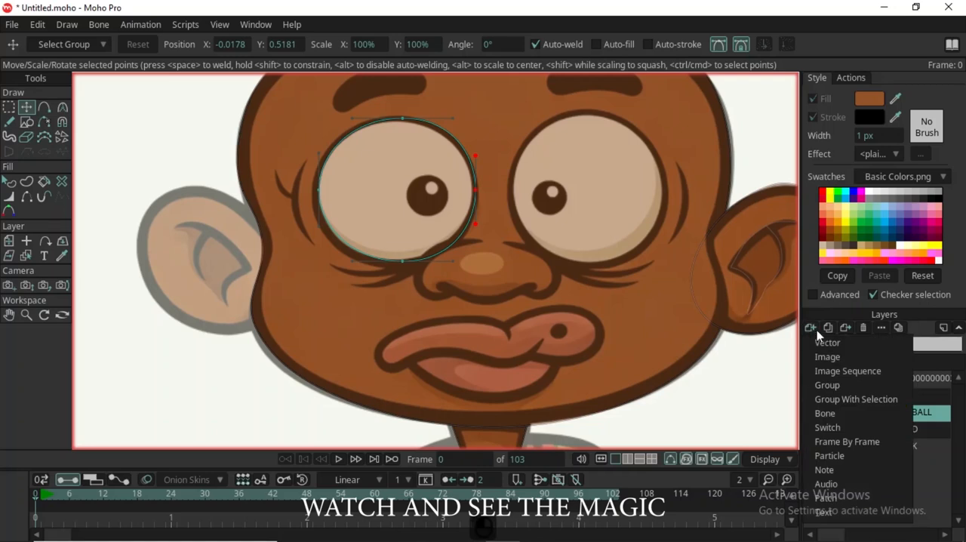
click(827, 344)
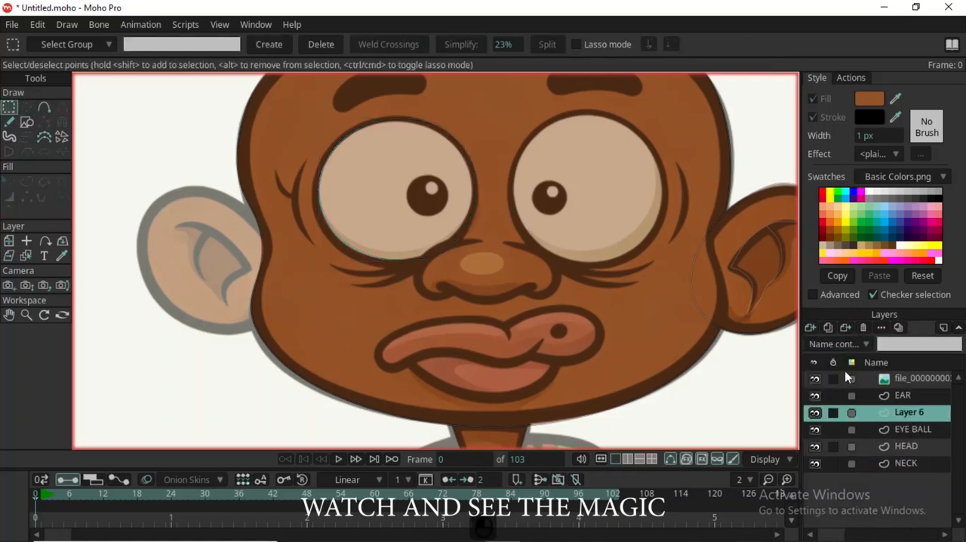
double_click(914, 415)
text(EYE P)
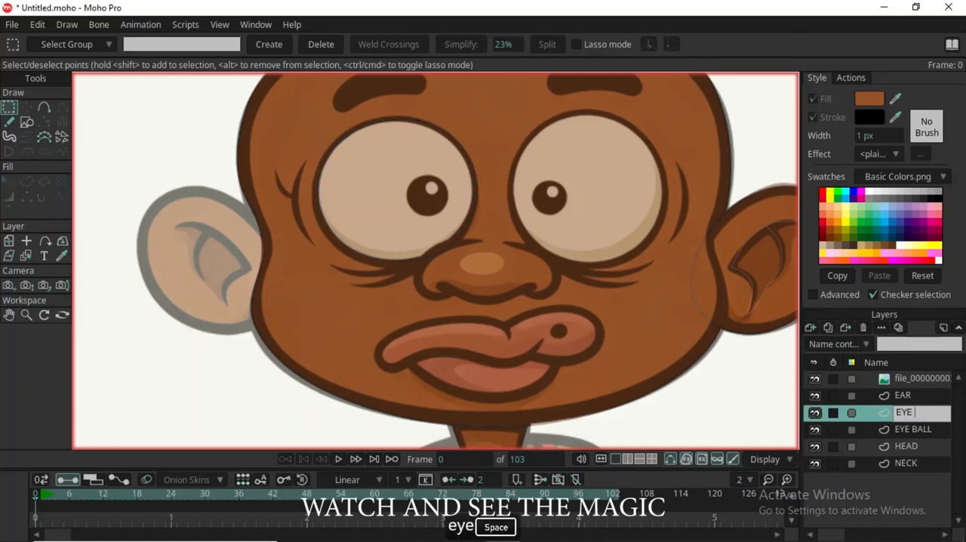
text(UP)
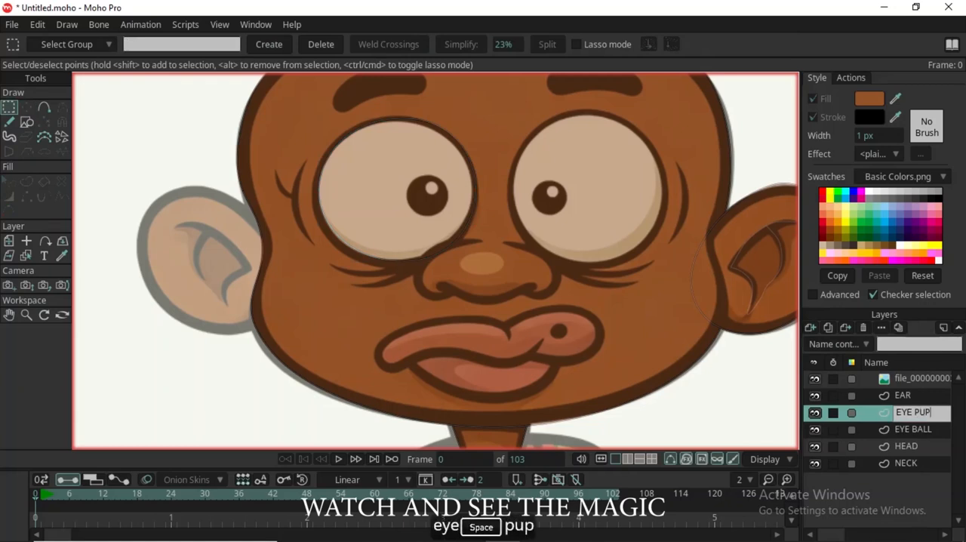
text(I)
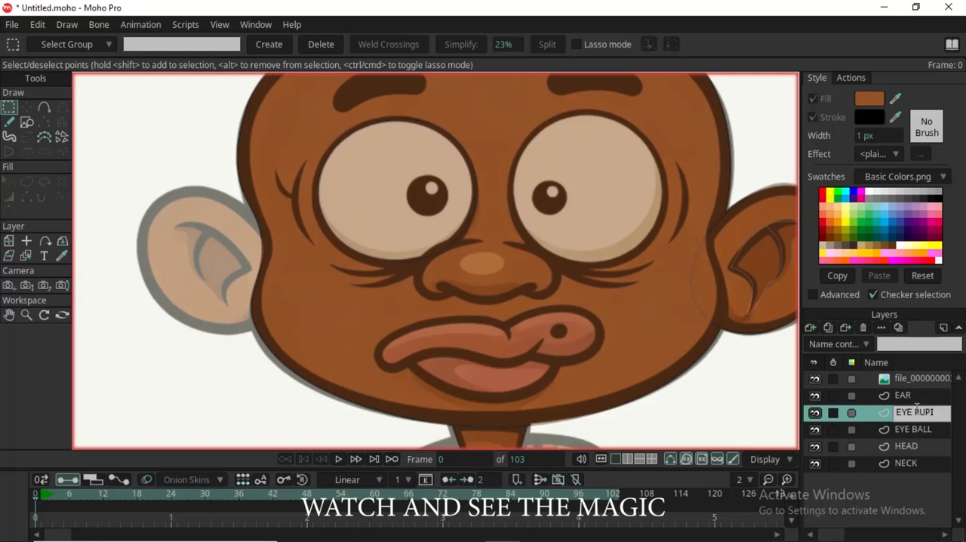
text(S)
key(BackSpace)
key(Return)
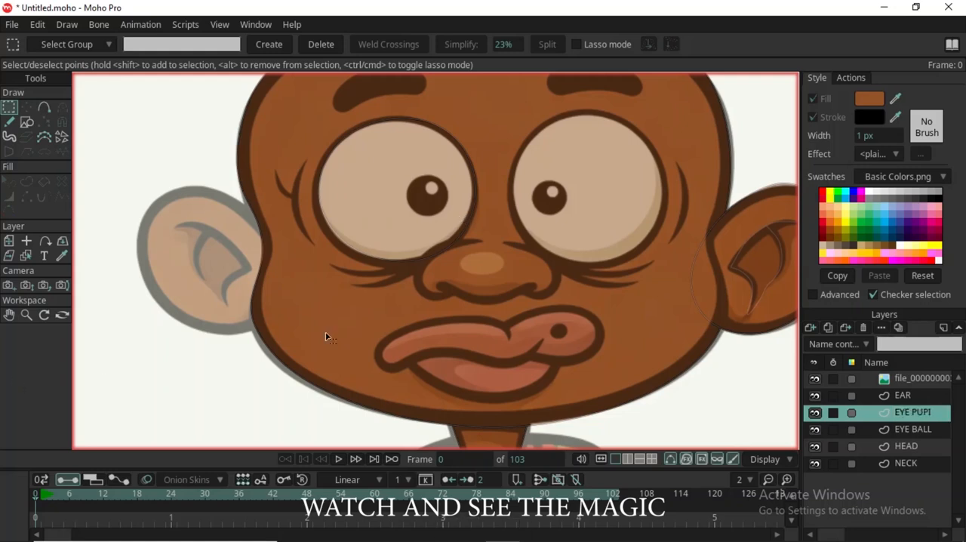
Draw an ellipse over the left eye's dark pupil and stretch it to fit the reference circle.
key(e)
mouse_move(408, 183)
mouse_down()
mouse_move(447, 217)
mouse_move(432, 185)
mouse_up()
key(t)
scroll(428, 203, up, 3)
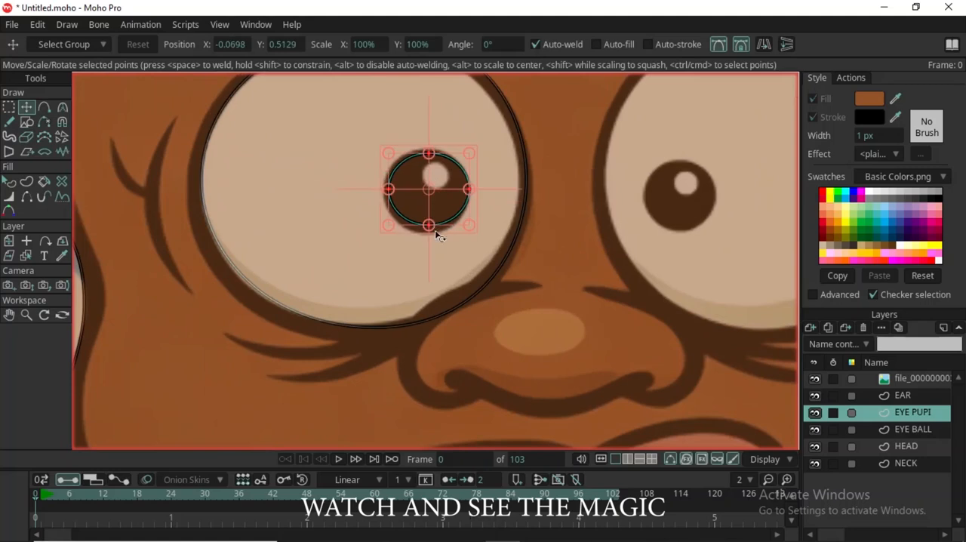
drag(428, 229, 433, 233)
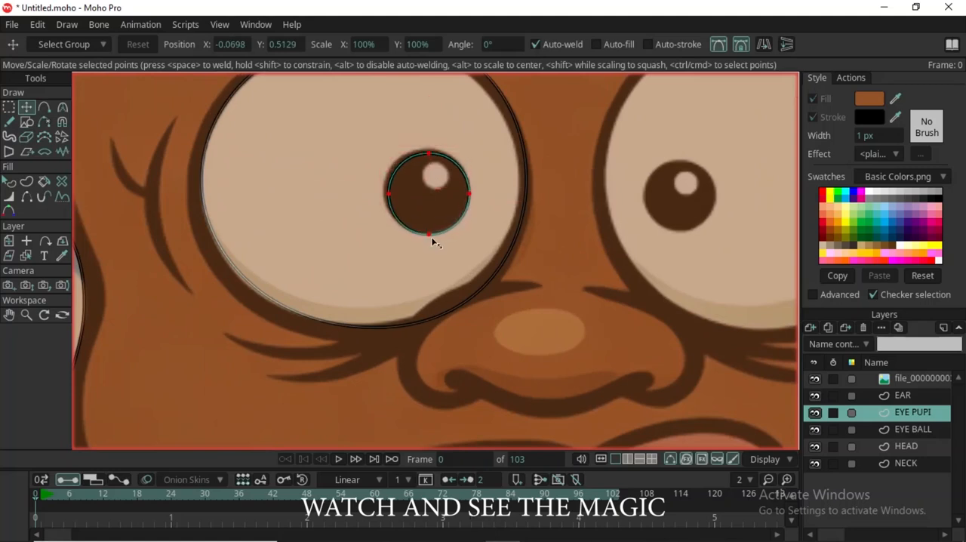
drag(391, 198, 388, 198)
Draw a small ellipse over the highlight inside the left pupil and move it into place.
key(e)
drag(426, 168, 448, 191)
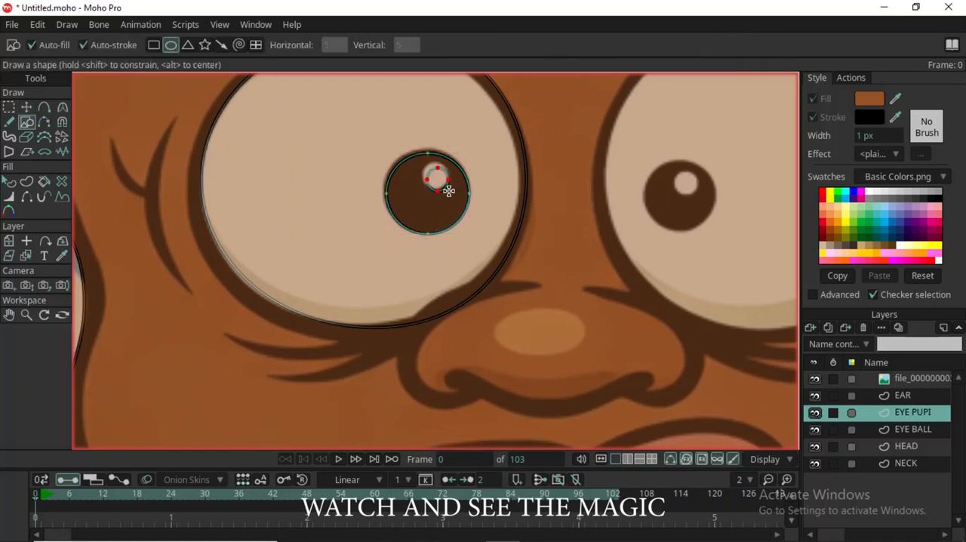
key(t)
drag(439, 179, 438, 171)
scroll(428, 198, down, 3)
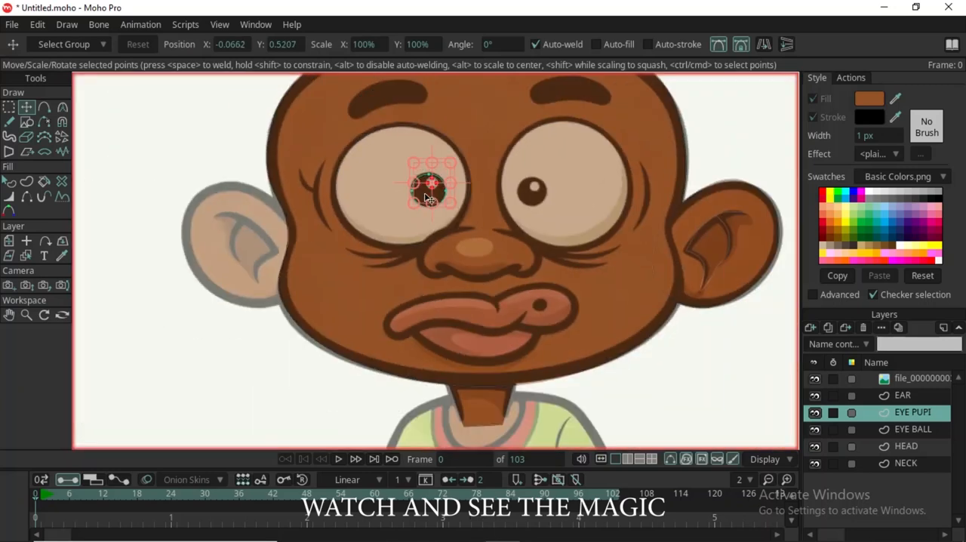
scroll(414, 198, down, 1)
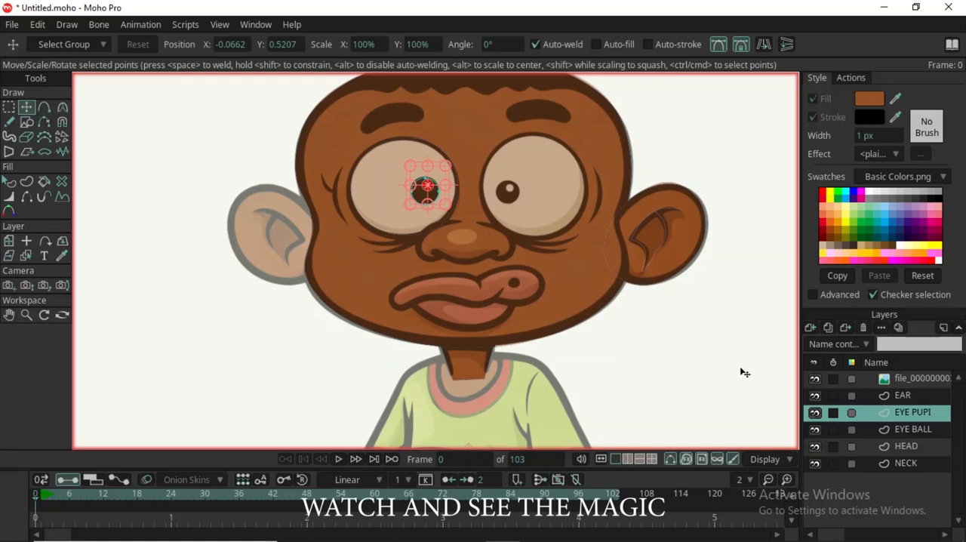
Add a new vector layer directly above EYE PUPI and name it EYE BROWN.
click(811, 330)
click(830, 338)
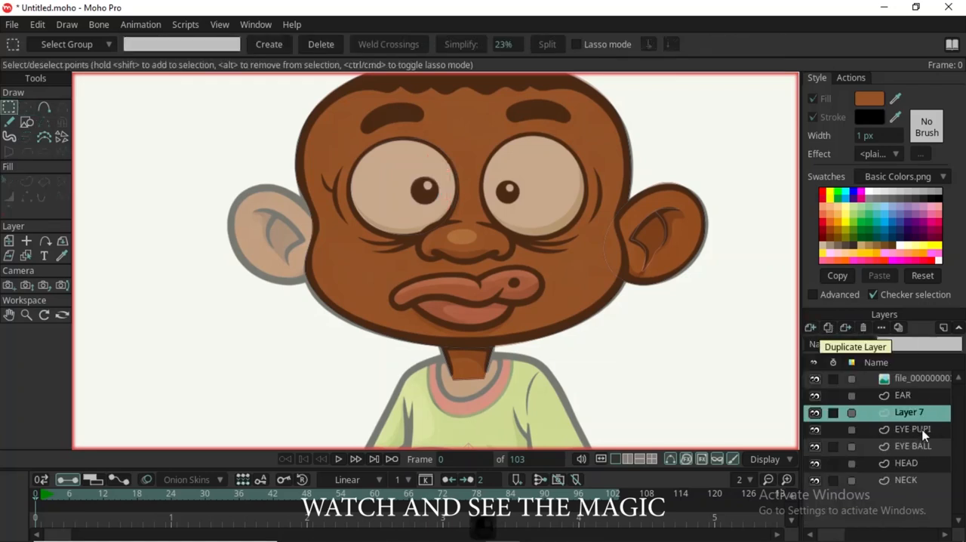
double_click(917, 414)
text(EYE BROWN)
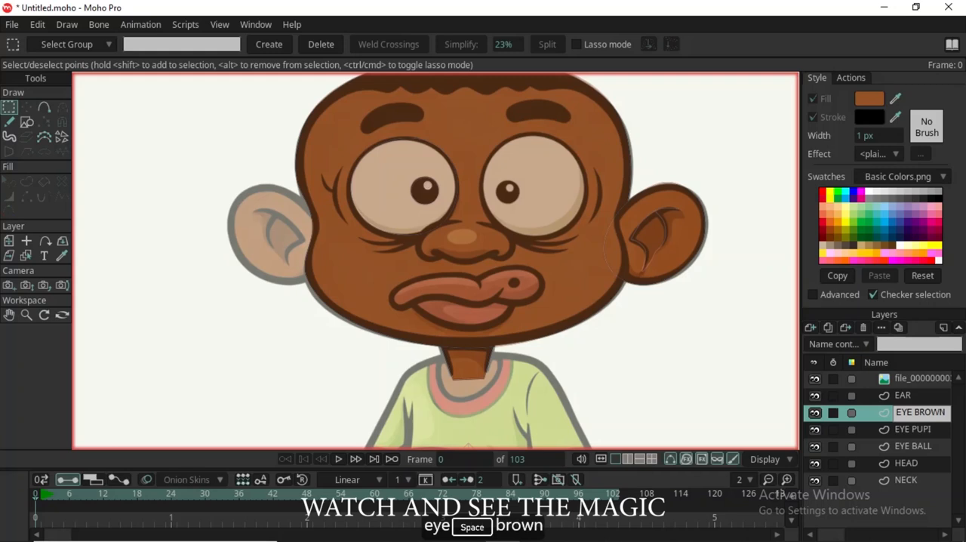
key(Return)
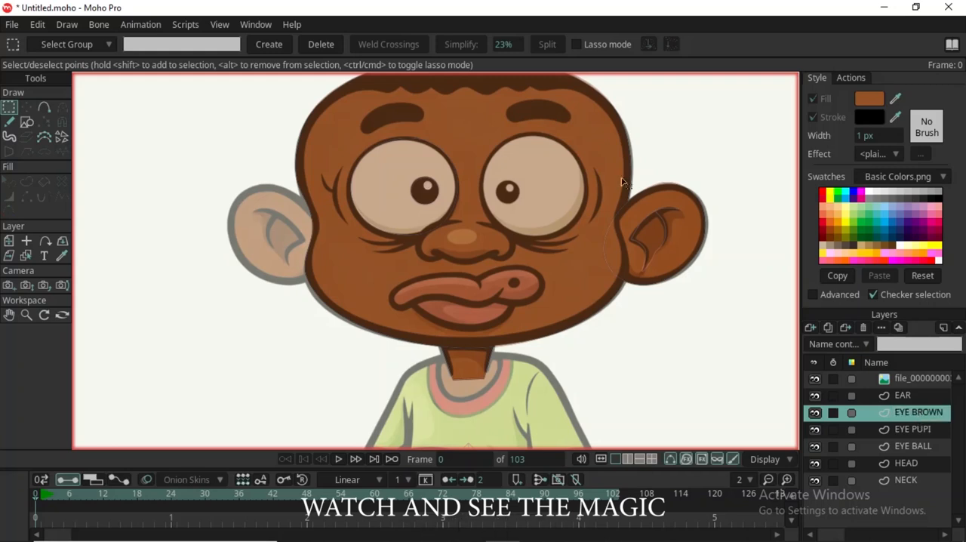
Draw a flat rectangle across the reference's left eyebrow.
scroll(400, 143, up, 3)
scroll(392, 143, down, 3)
scroll(373, 99, up, 2)
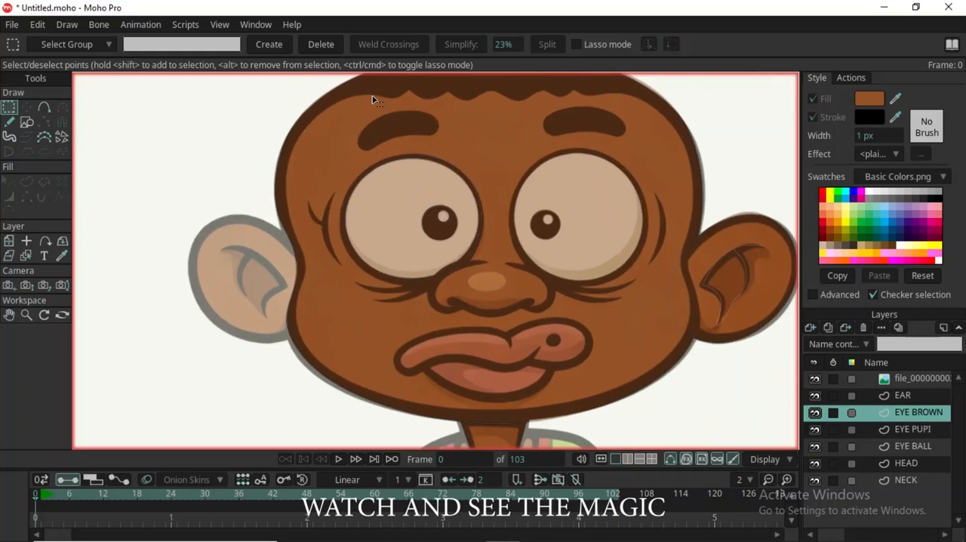
key(s)
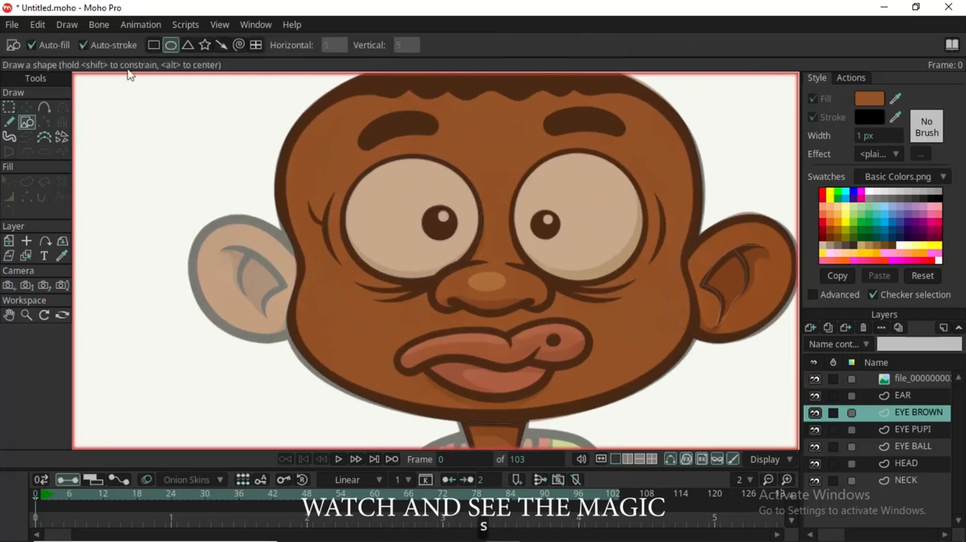
click(154, 44)
drag(363, 125, 440, 142)
scroll(386, 131, up, 2)
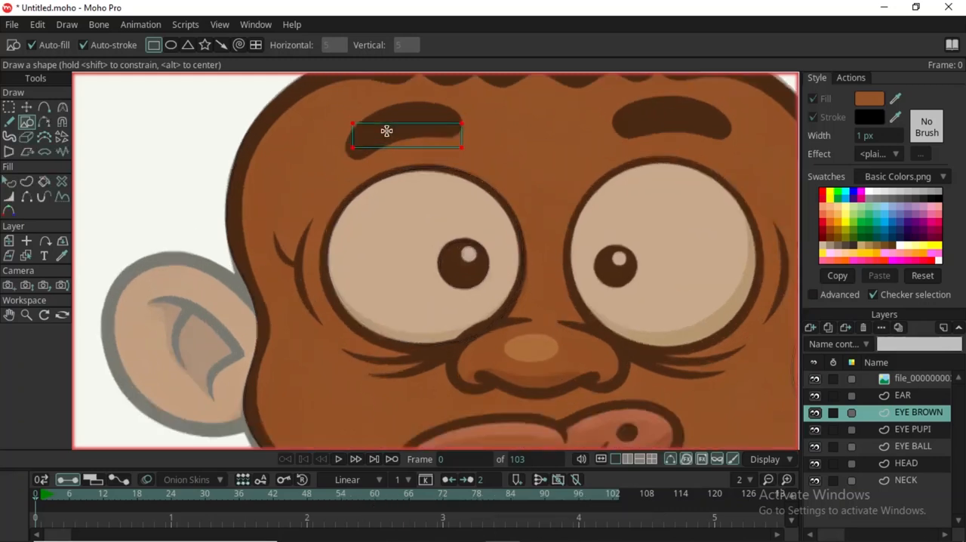
scroll(386, 131, up, 1)
Add a point to the eyebrow rectangle's lower edge, bend it upward and move the corners onto the reference eyebrow.
key(a)
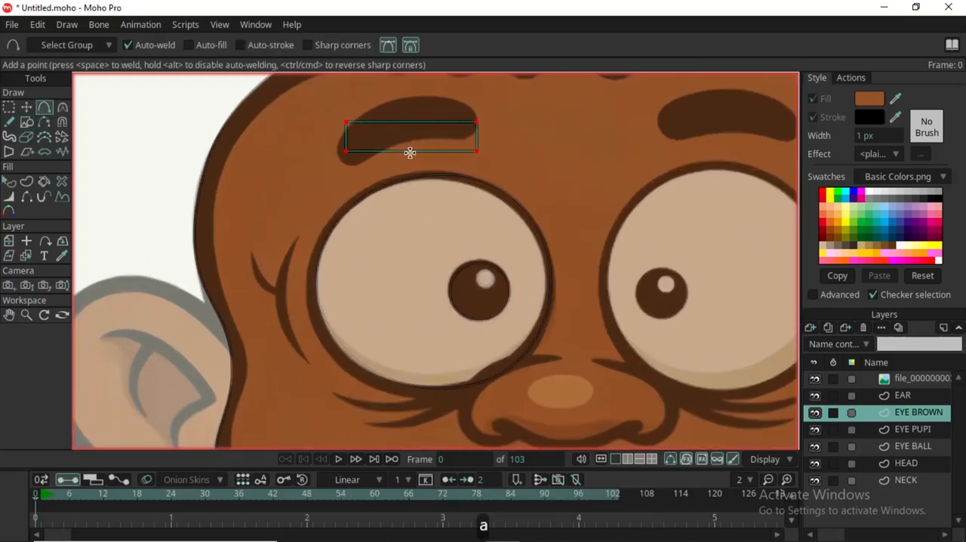
click(410, 151)
key(t)
drag(410, 151, 404, 140)
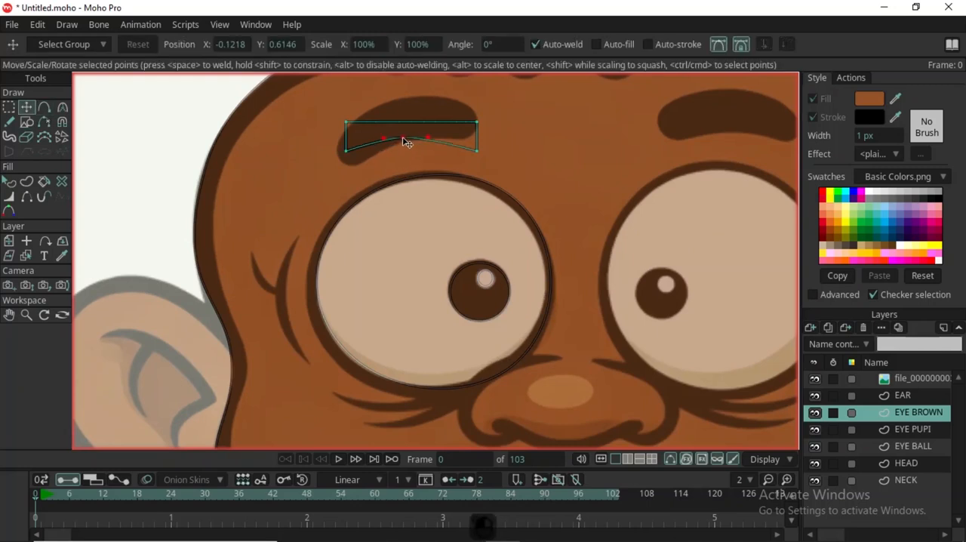
drag(347, 152, 351, 168)
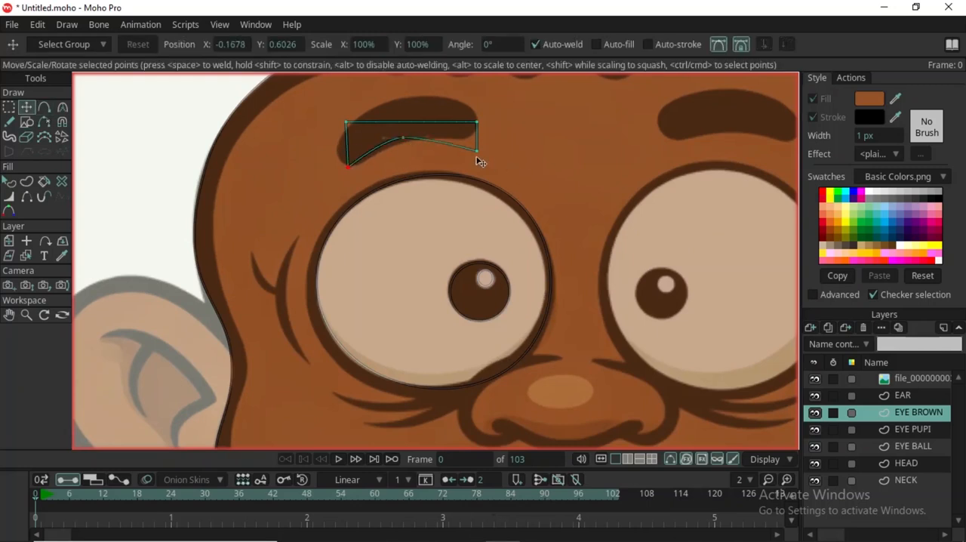
drag(478, 151, 472, 106)
drag(347, 123, 334, 141)
Add a point to the eyebrow's upper edge and raise it to follow the reference arch.
key(a)
click(397, 115)
key(t)
drag(400, 122, 390, 100)
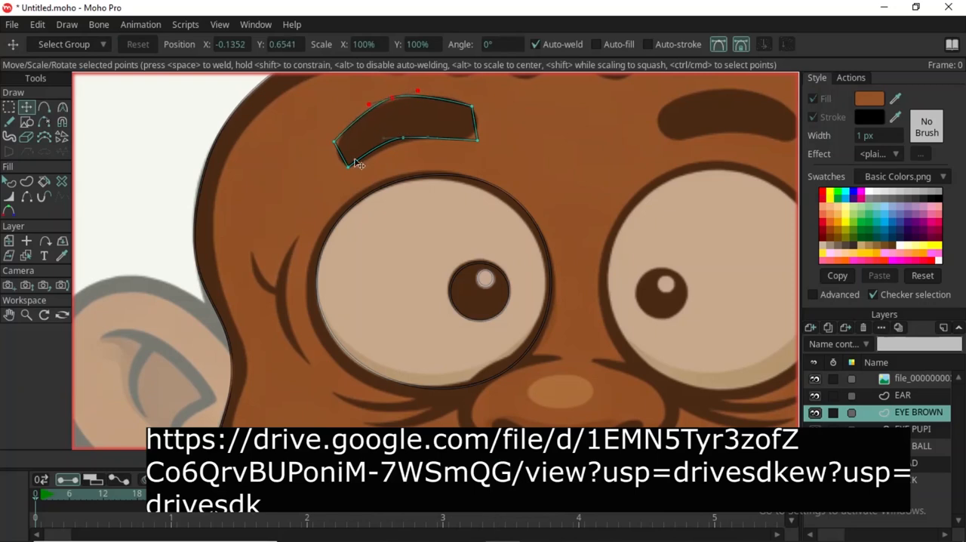
Add a point at the eyebrow's outer end and adjust point positions and curvature to round it like the reference.
key(a)
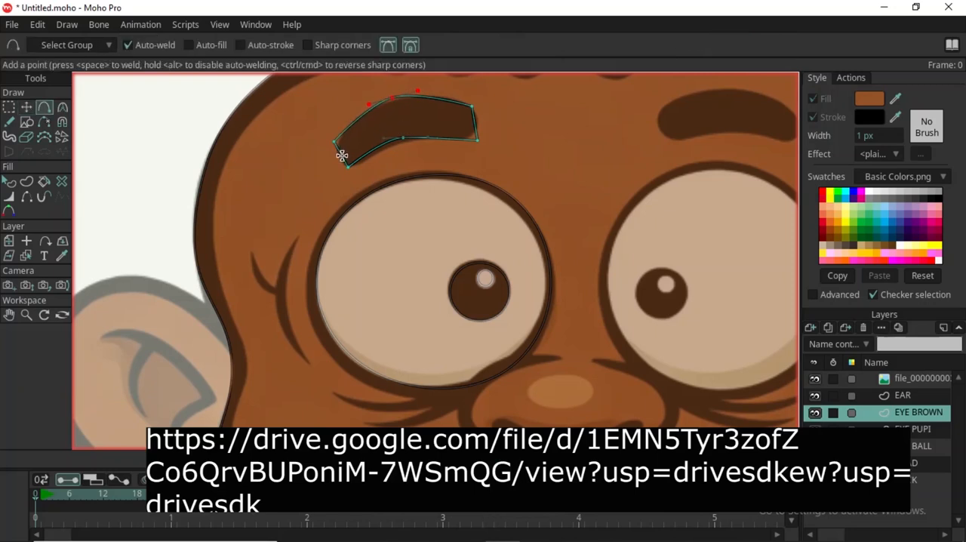
key(t)
drag(341, 156, 345, 127)
scroll(334, 144, up, 5)
drag(336, 178, 537, 212)
key(c)
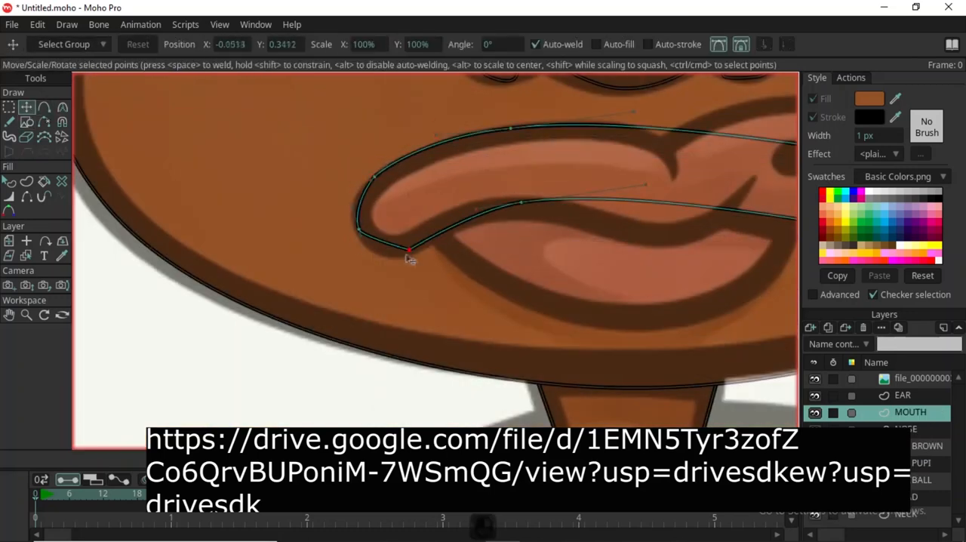
scroll(422, 227, up, 2)
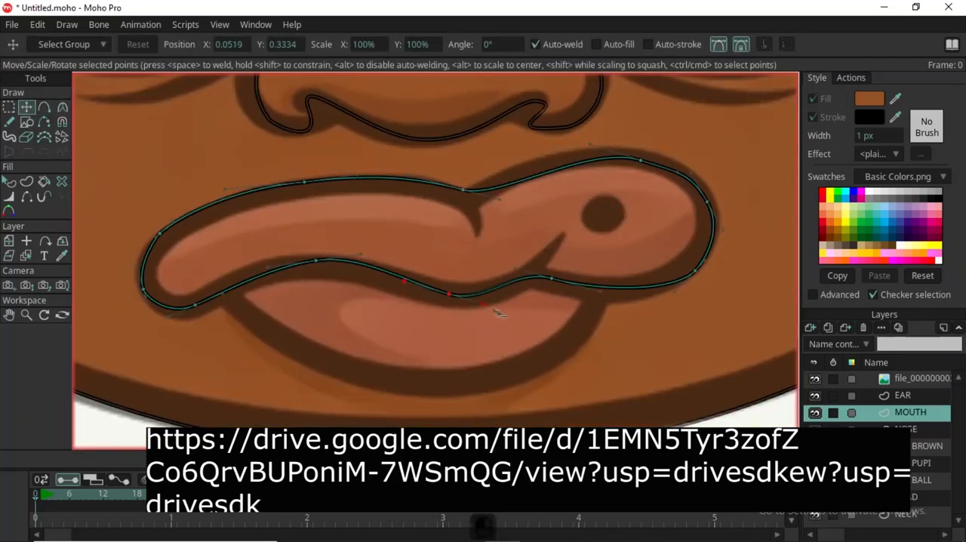
Draw a shape over the lower lip on the MOUTH layer and move its points to match the reference.
key(r)
scroll(483, 227, down, 2)
drag(370, 199, 599, 262)
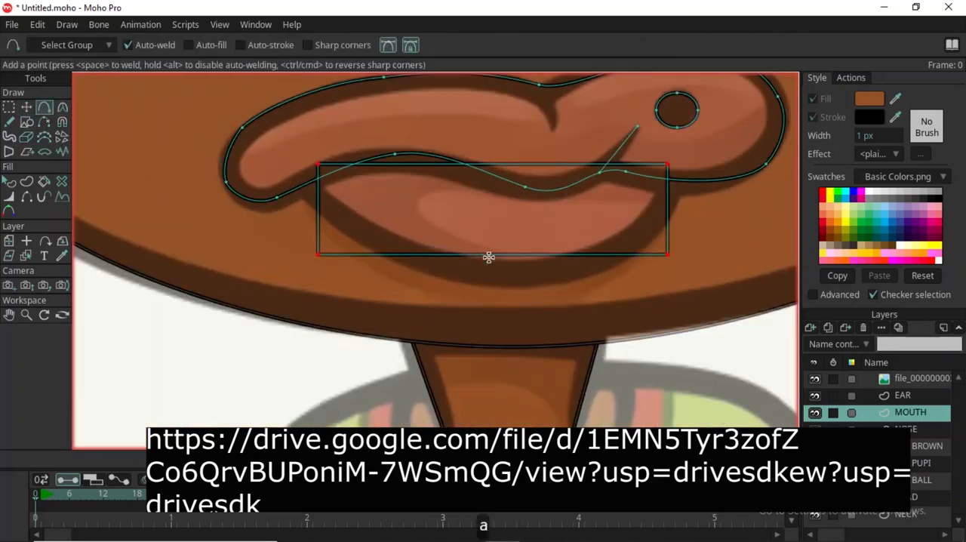
key(t)
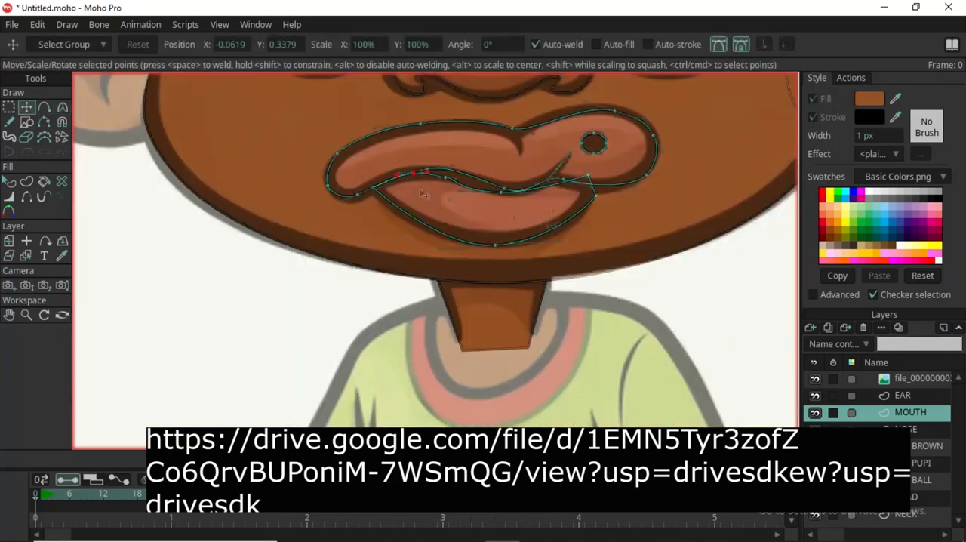
scroll(424, 195, up, 3)
scroll(425, 231, down, 2)
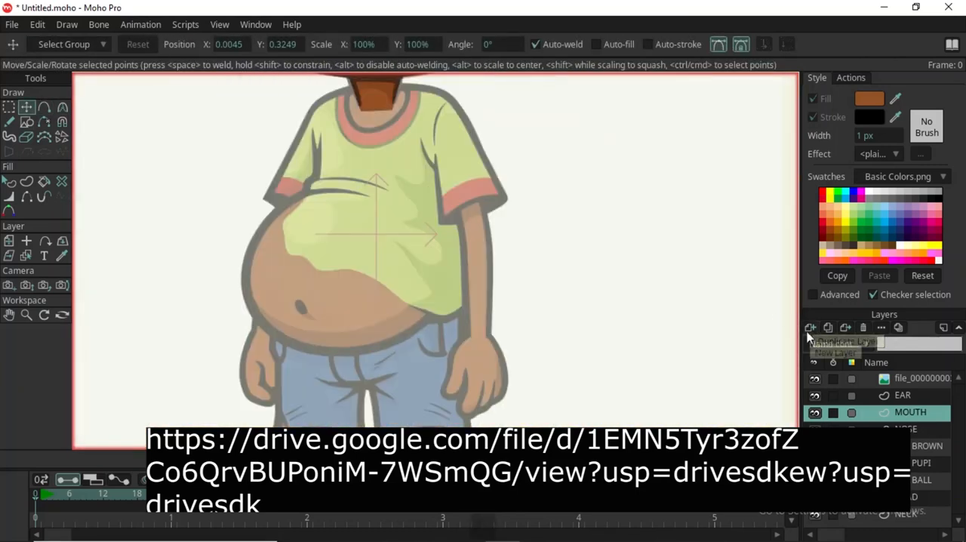
Add vector layers NECK PART, BODY and STOMACH above MOUTH and trace the neckline, shirt and belly on them.
text(BODY)
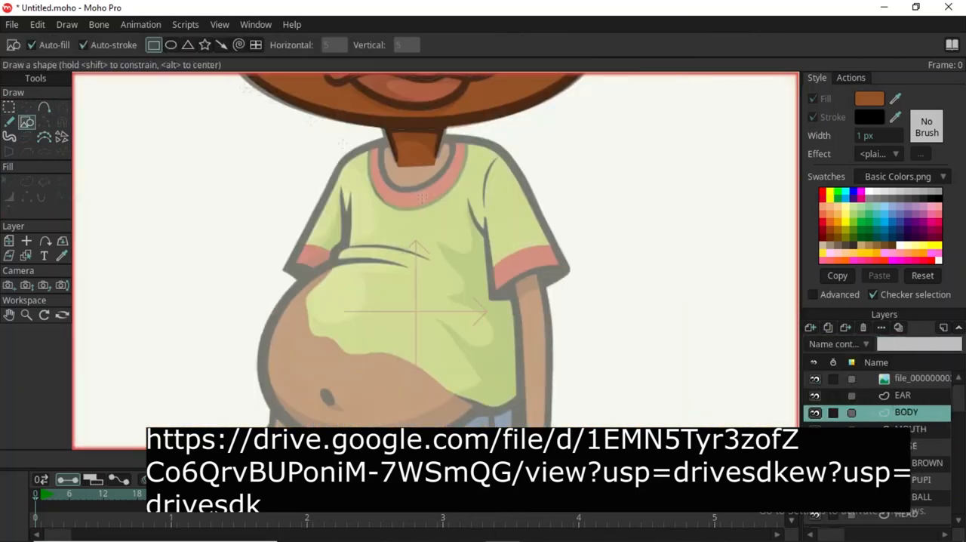
scroll(483, 226, up, 2)
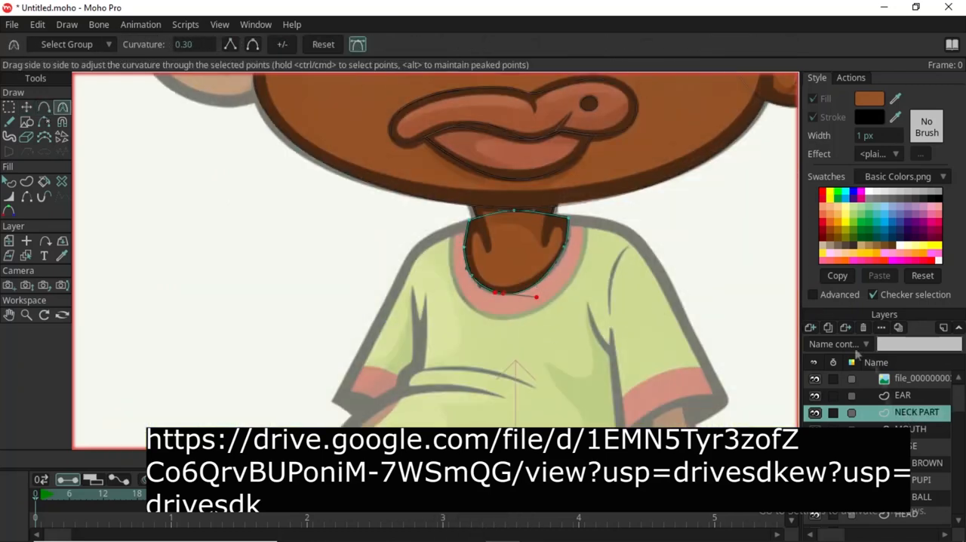
key(g)
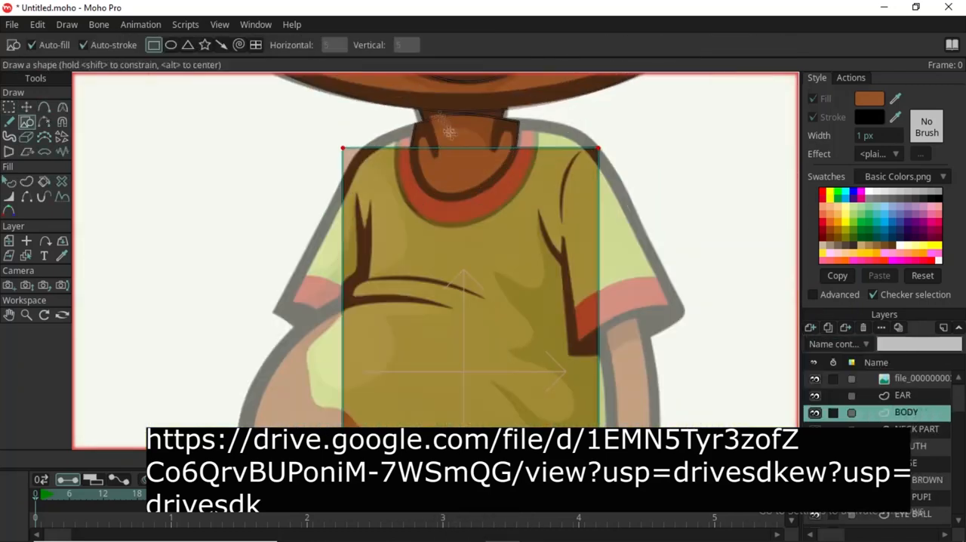
key(t)
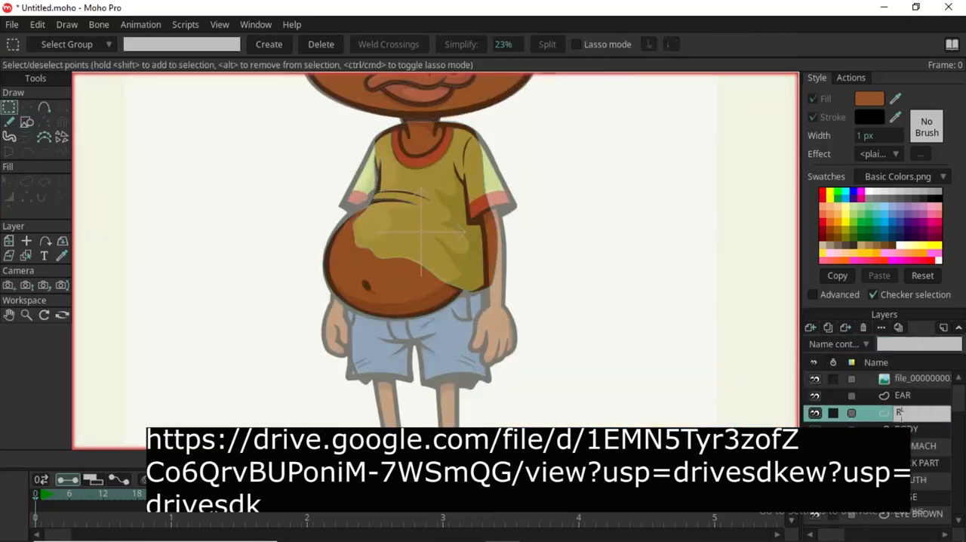
key(Return)
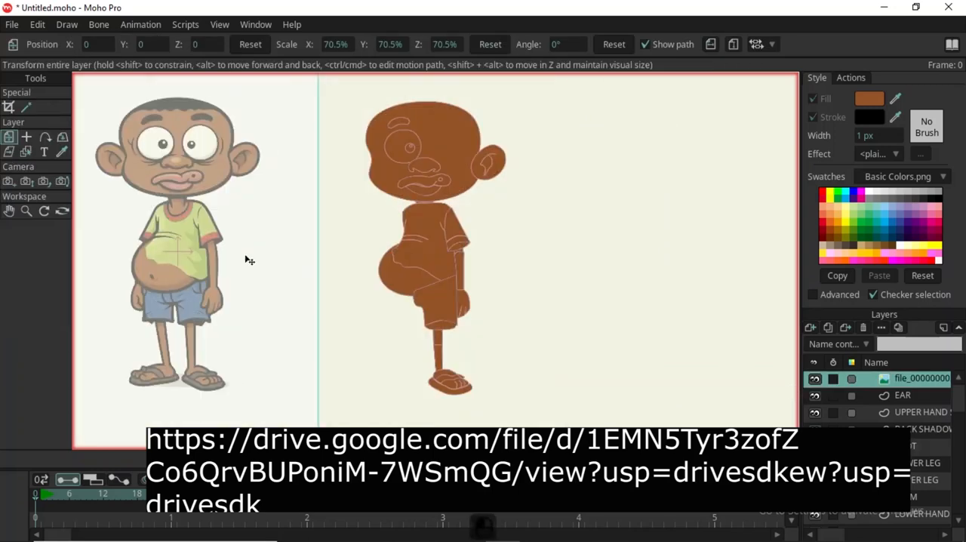
Move the reference image beside the traced character and set its layer opacity to 100.
drag(249, 260, 270, 261)
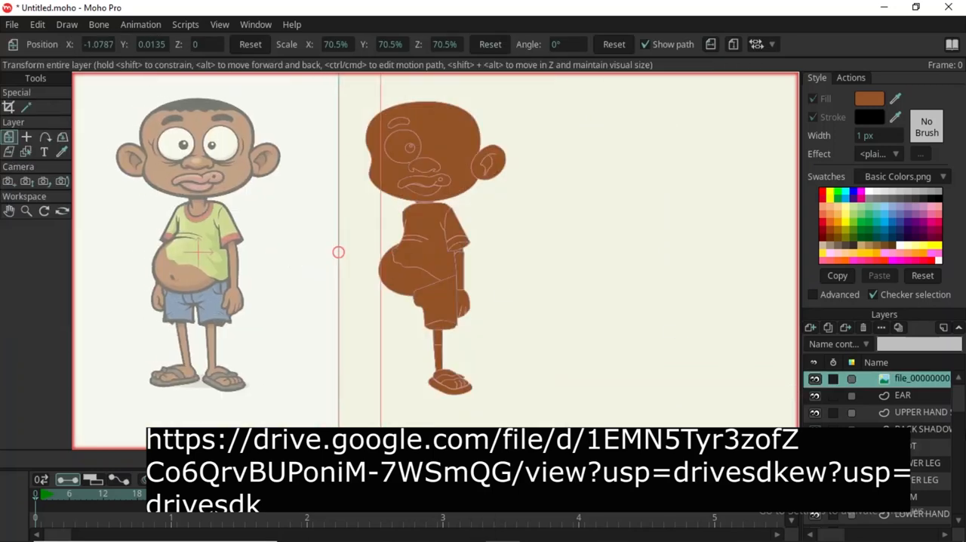
double_click(898, 385)
click(594, 167)
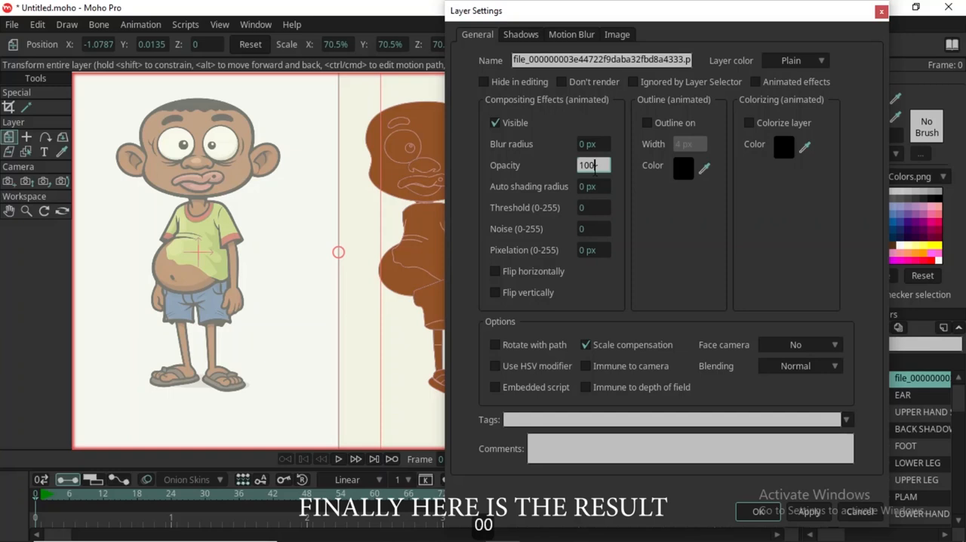
click(819, 513)
click(763, 511)
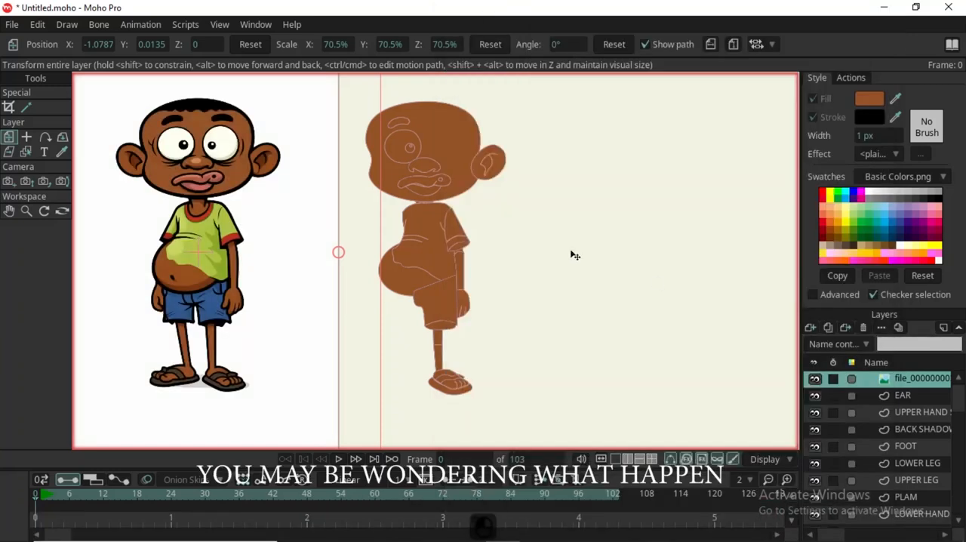
Select the eyeball shape on the EYE BALL layer and fill it with white.
scroll(232, 165, up, 3)
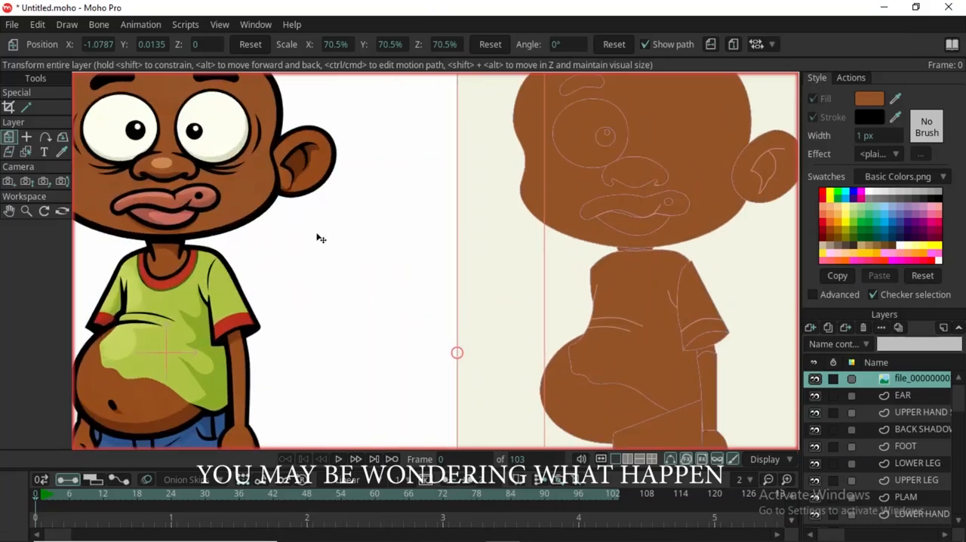
scroll(292, 254, down, 3)
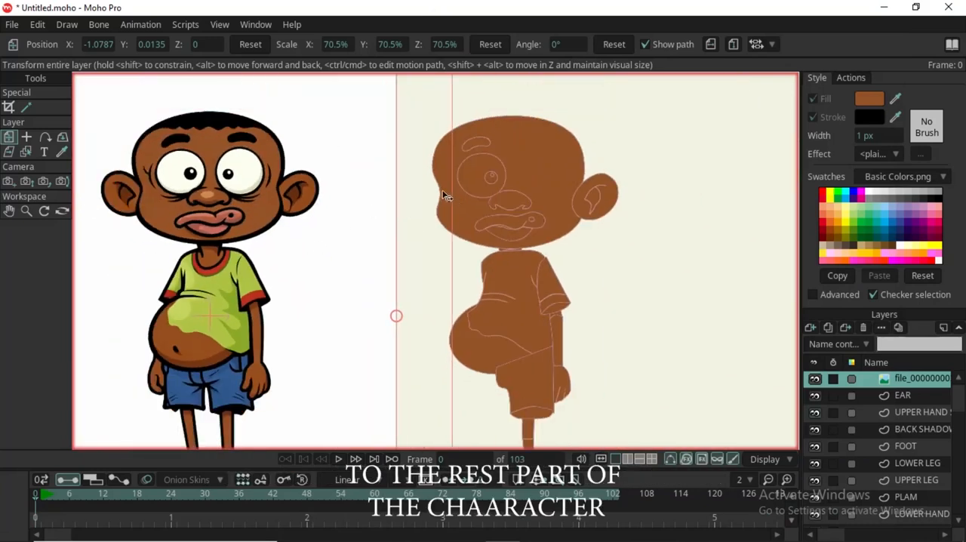
key(q)
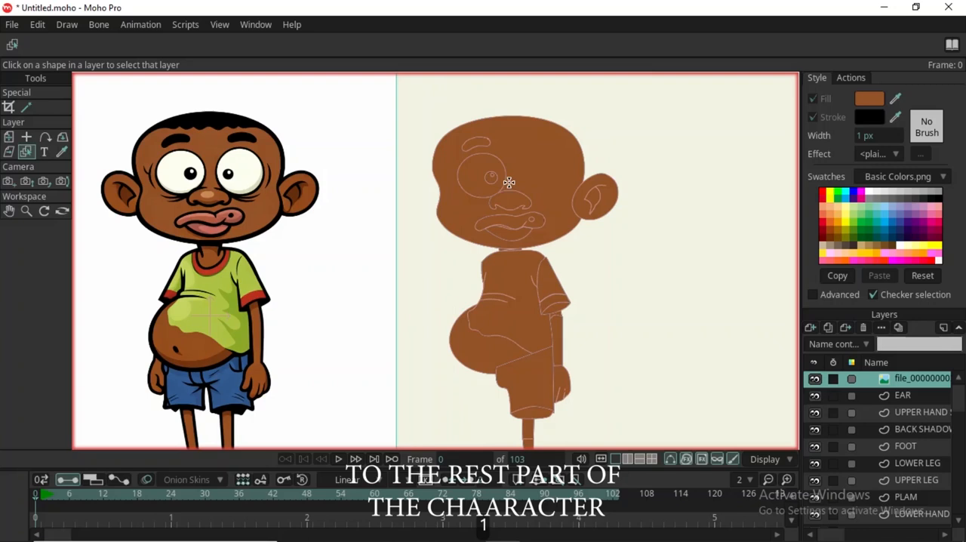
click(481, 172)
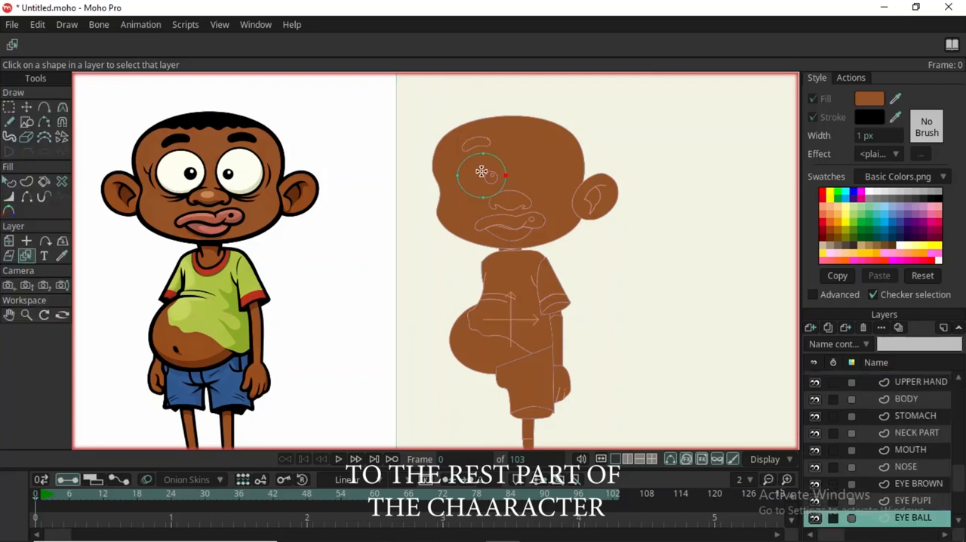
key(q)
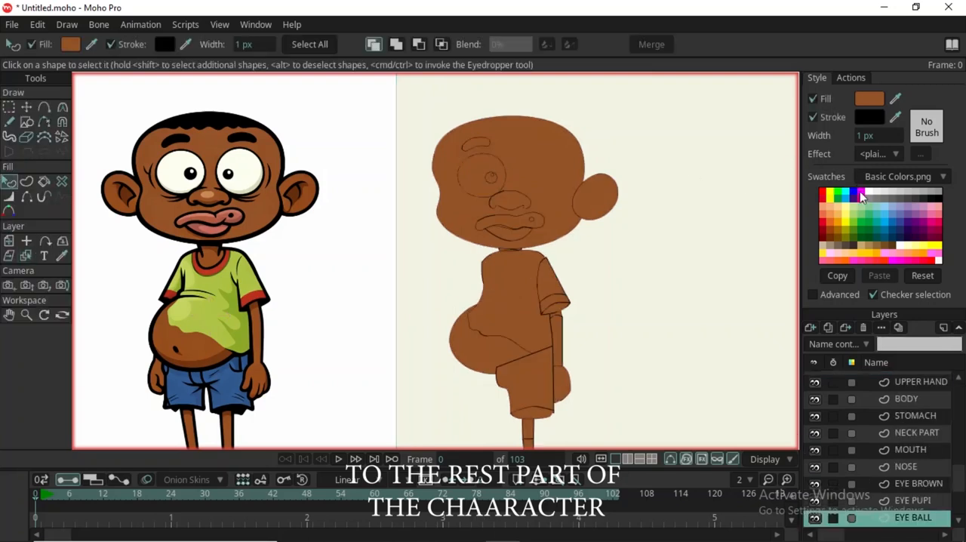
click(871, 195)
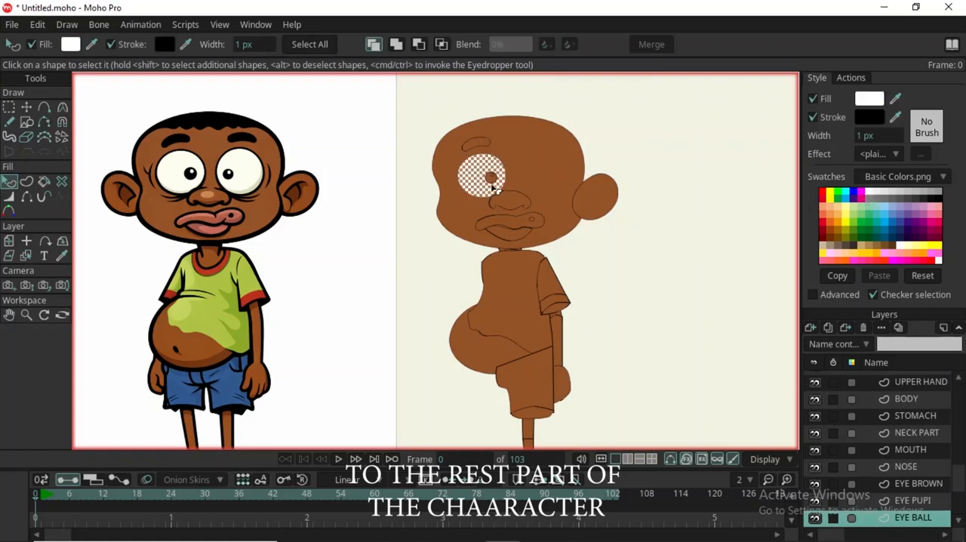
Select the pupil shape on the EYE PUPI layer and fill it with black.
key(j)
scroll(493, 177, up, 3)
click(495, 176)
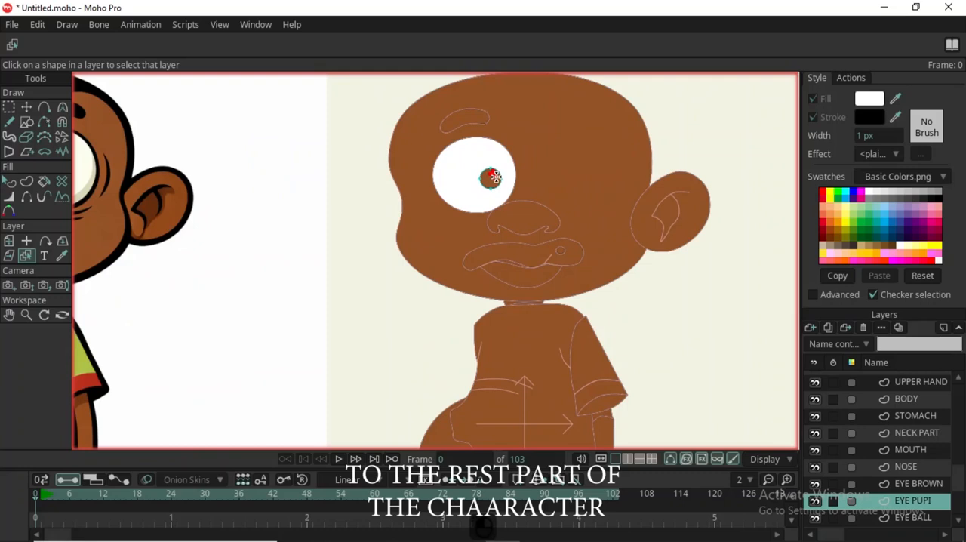
scroll(492, 176, down, 2)
scroll(490, 184, up, 2)
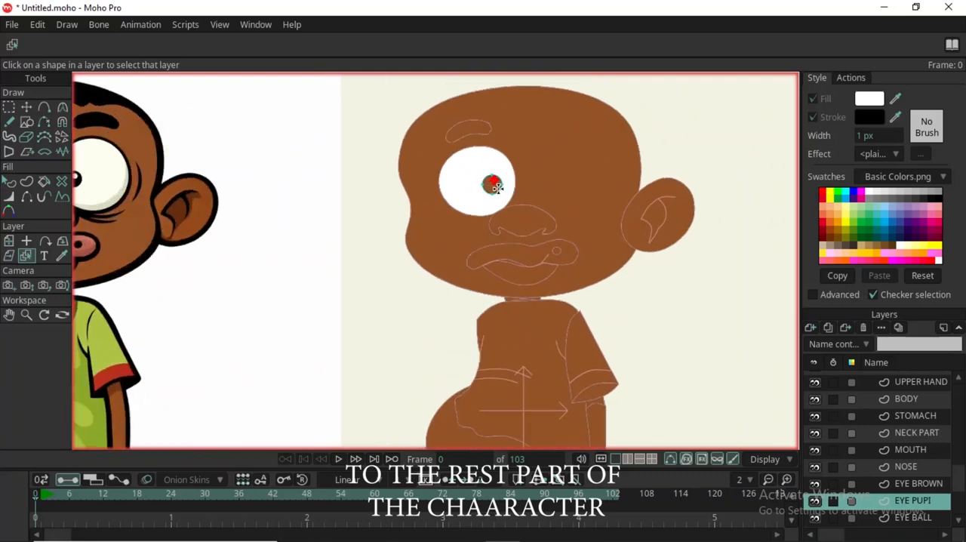
key(g)
click(493, 184)
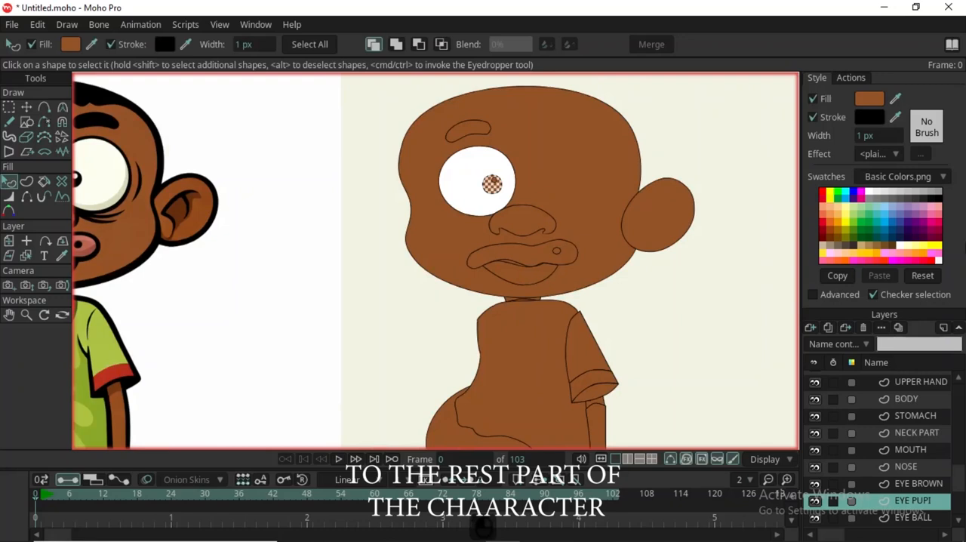
click(940, 198)
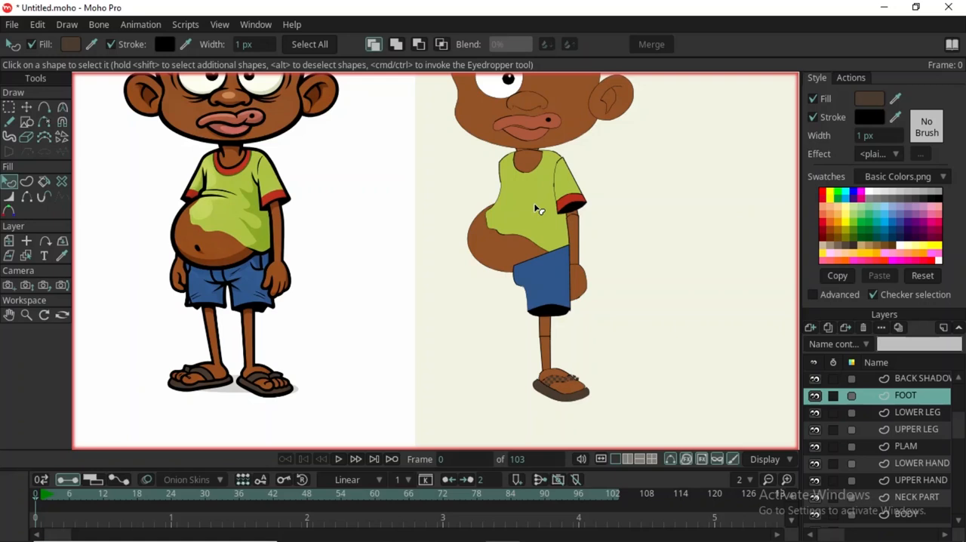
Widen the layer list area so the full layer names fit, and look through the list of body parts.
scroll(390, 266, down, 4)
scroll(455, 155, up, 6)
scroll(453, 178, down, 5)
scroll(453, 115, up, 4)
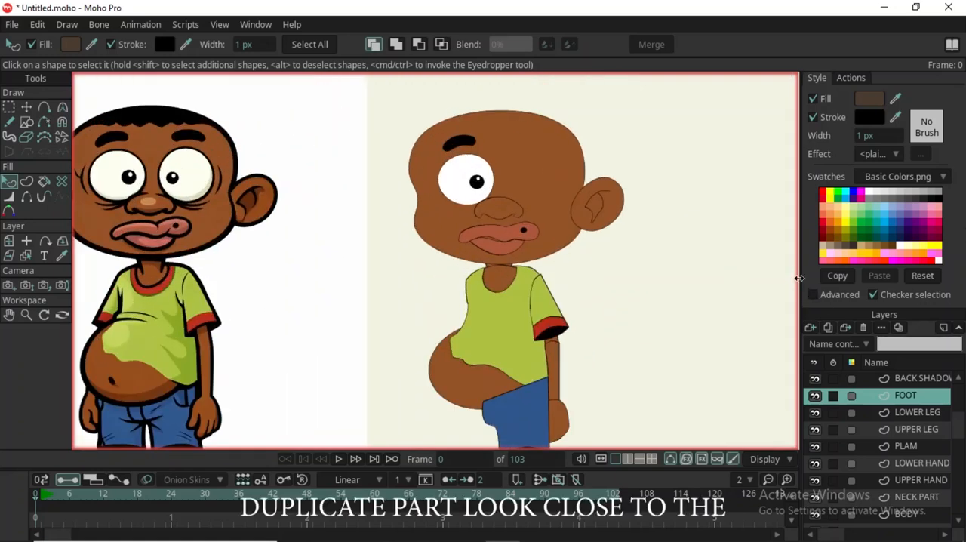
drag(798, 279, 676, 278)
drag(959, 435, 964, 502)
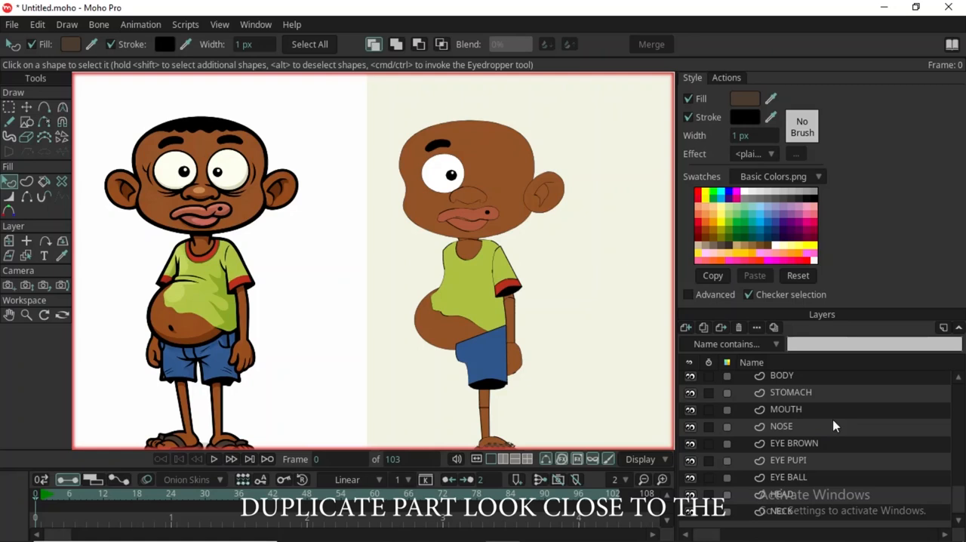
drag(961, 504, 954, 416)
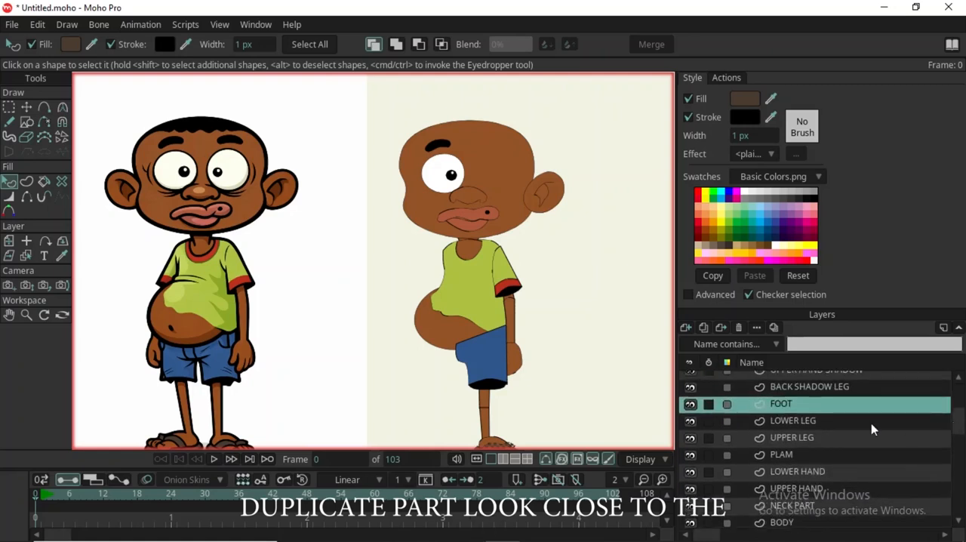
Move the BACK SHADOW LEG layer directly below UPPER LEG in the layer order.
click(834, 439)
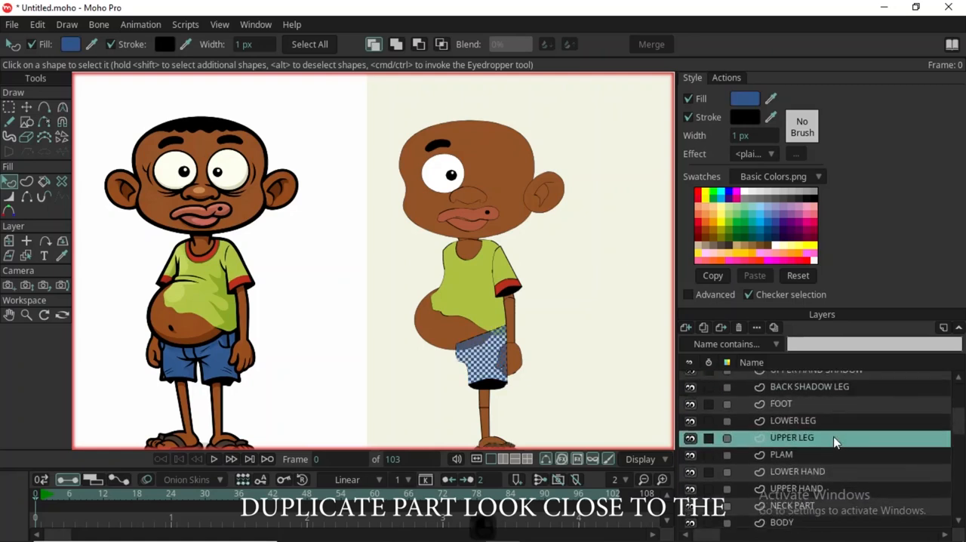
click(832, 426)
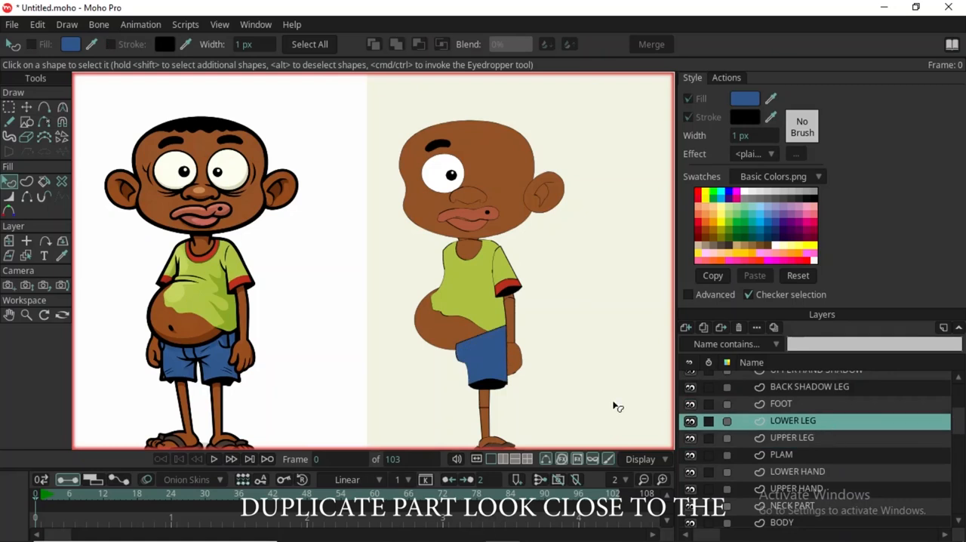
click(837, 388)
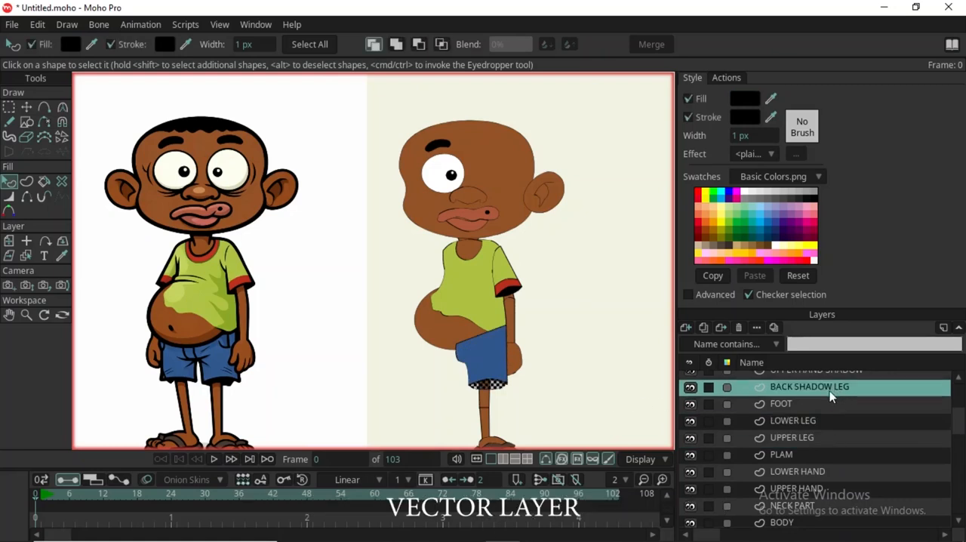
drag(825, 458, 822, 447)
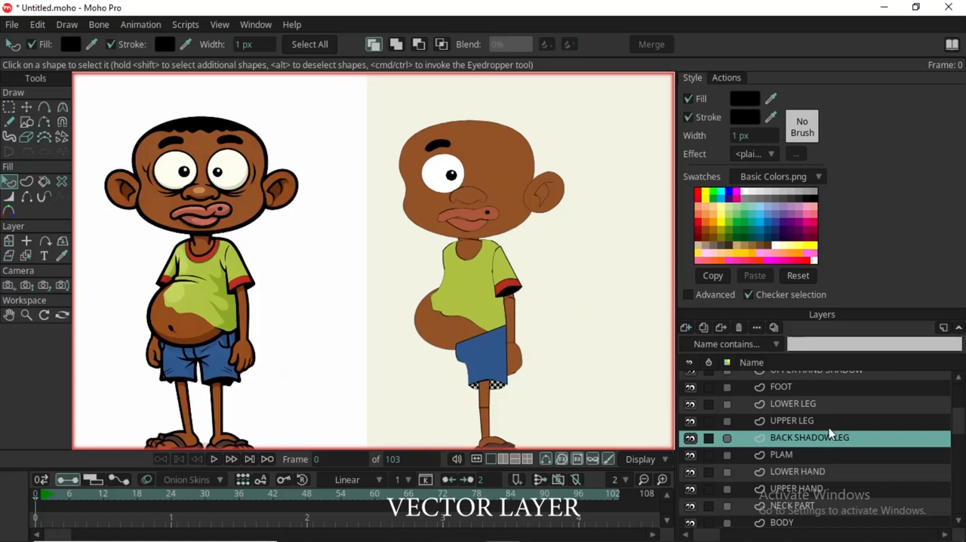
Group the FOOT, LOWER LEG, UPPER LEG and BACK SHADOW LEG layers together.
scroll(830, 422, up, 1)
shift+click(837, 405)
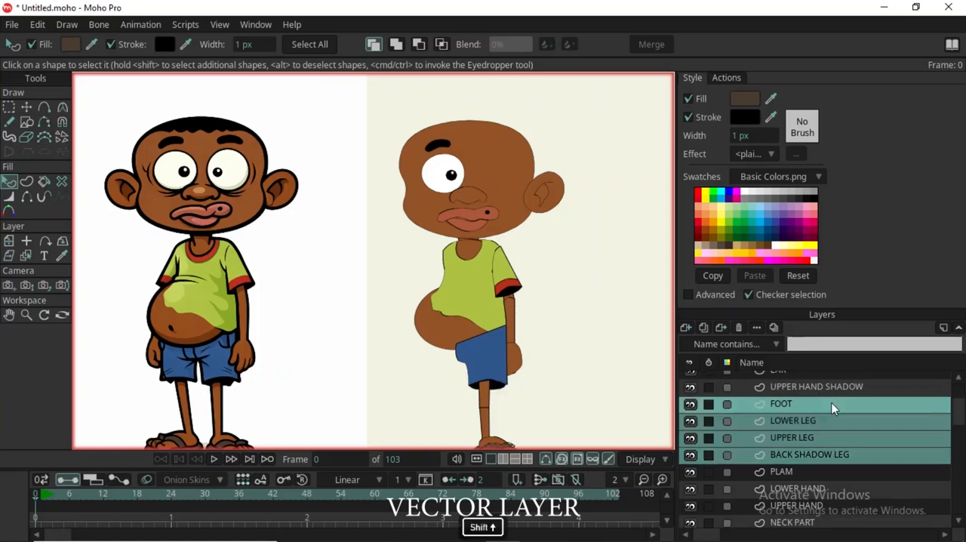
right_click(831, 427)
click(884, 485)
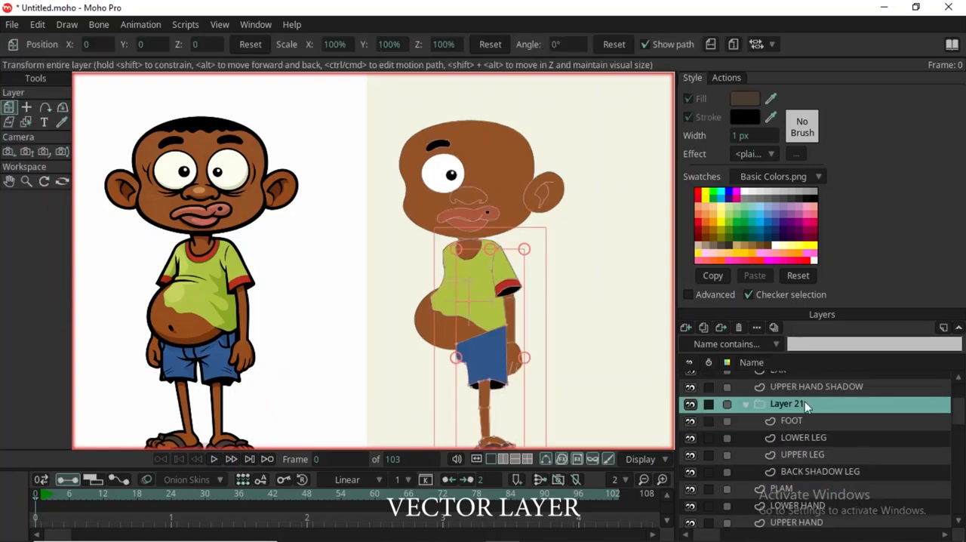
Rename the new leg group as RIGHT LEG and collapse it.
double_click(789, 405)
text(RIGHT )
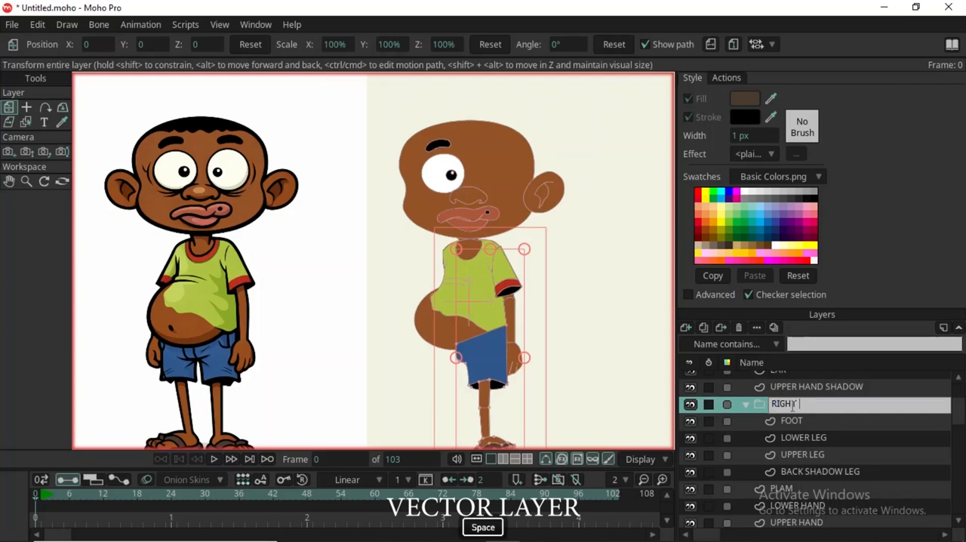
text(LEG)
key(Return)
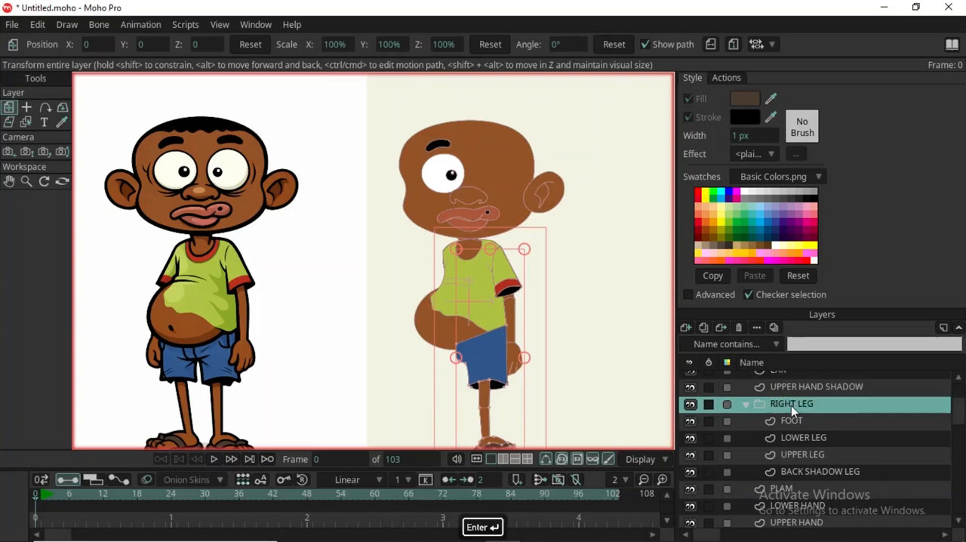
click(748, 403)
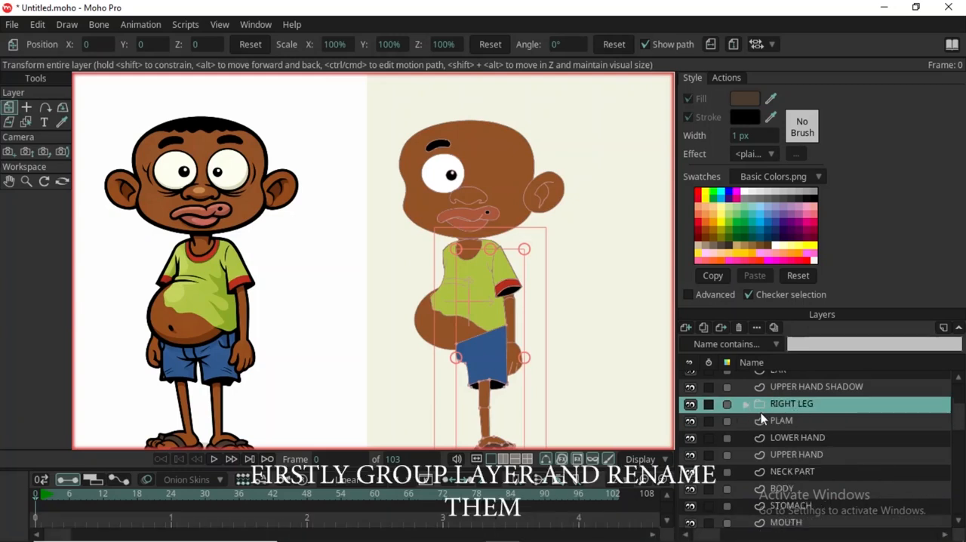
Select the black sleeve shadow shape's layer, UPPER HAND SHADOW, and move it directly below UPPER HAND in the layer order.
click(809, 423)
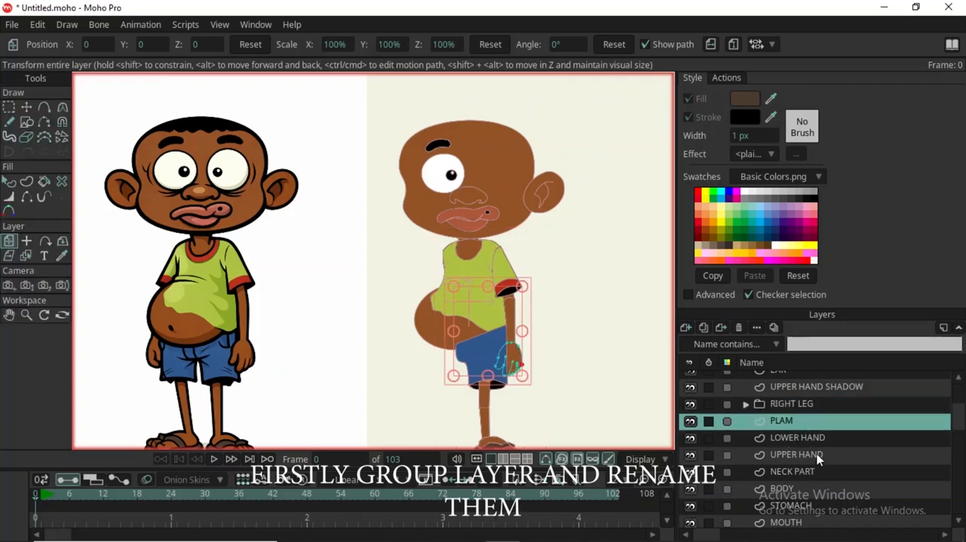
scroll(536, 320, up, 4)
key(j)
click(472, 257)
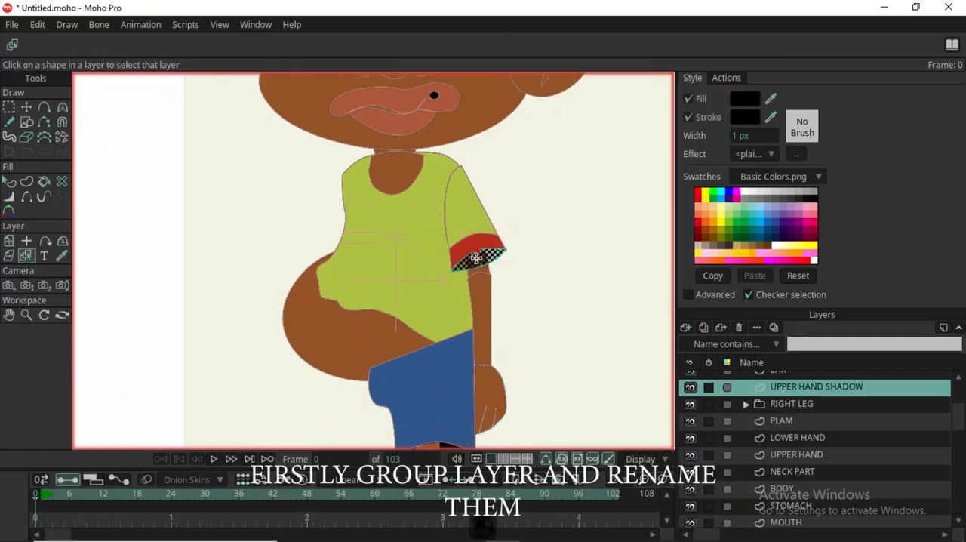
drag(810, 383, 812, 461)
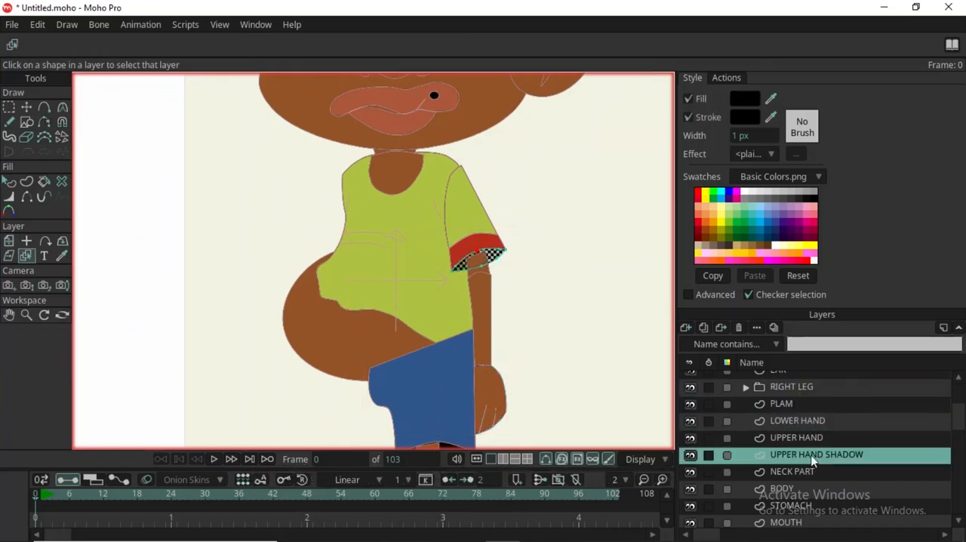
Group the PLAM, LOWER HAND, UPPER HAND and UPPER HAND SHADOW layers together.
click(842, 410)
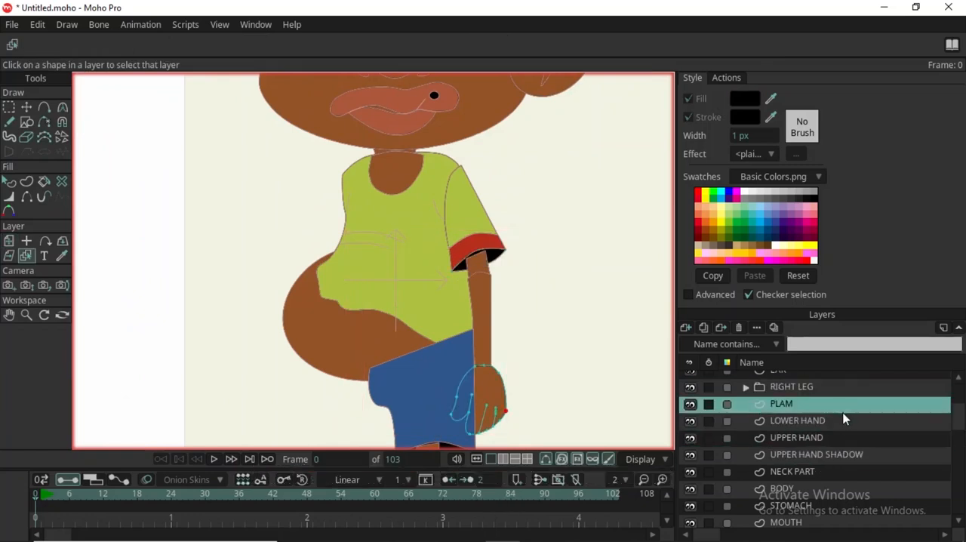
shift+click(840, 458)
right_click(777, 412)
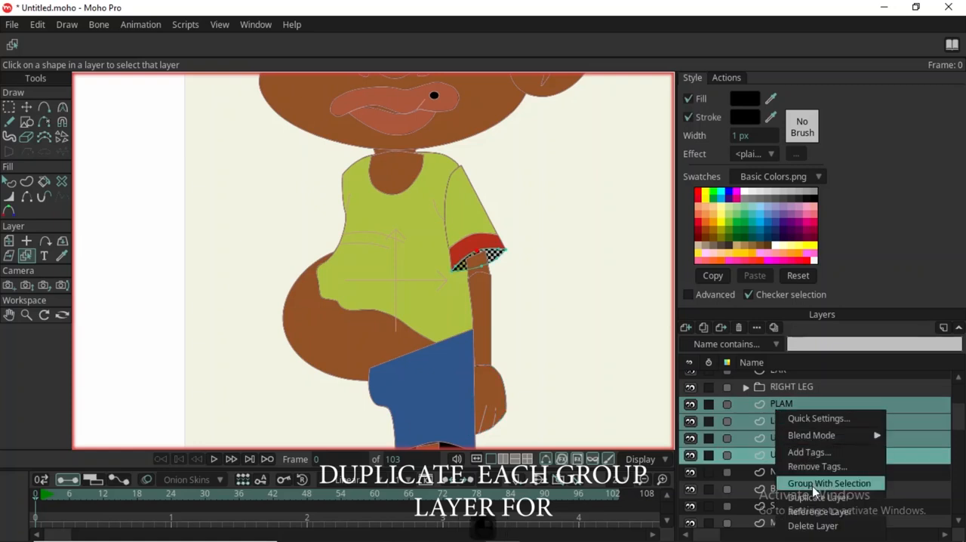
click(811, 484)
Rename the new arm group as RIGHT HAND and collapse it.
double_click(787, 406)
key(BackSpace)
text(RIGHT HAND)
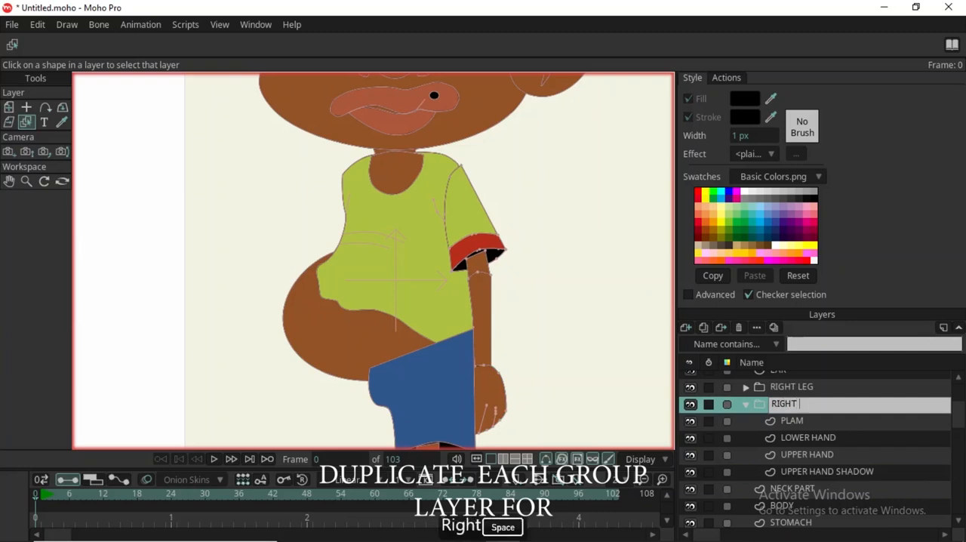
key(Return)
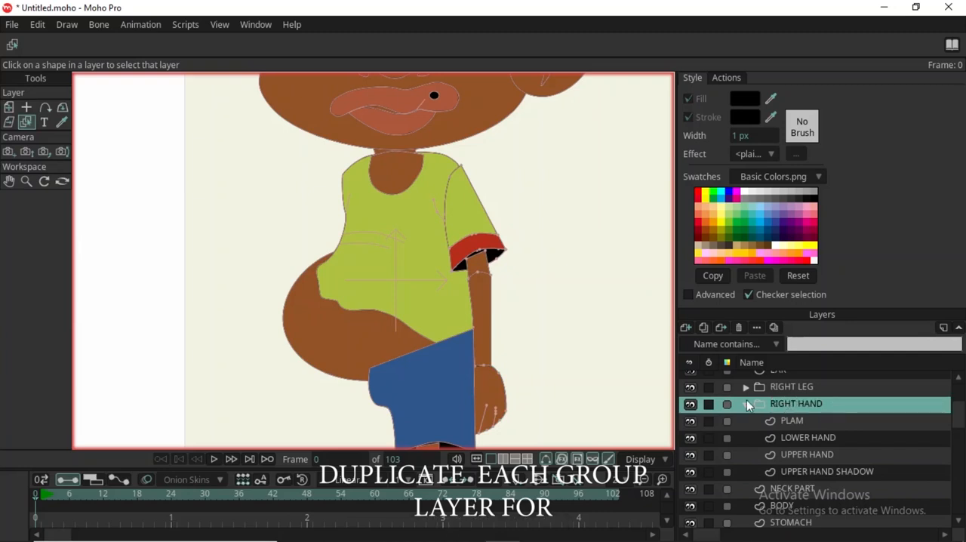
click(746, 402)
Move the RIGHT LEG group directly below BODY in the layer order and check the character's overlaps.
click(815, 386)
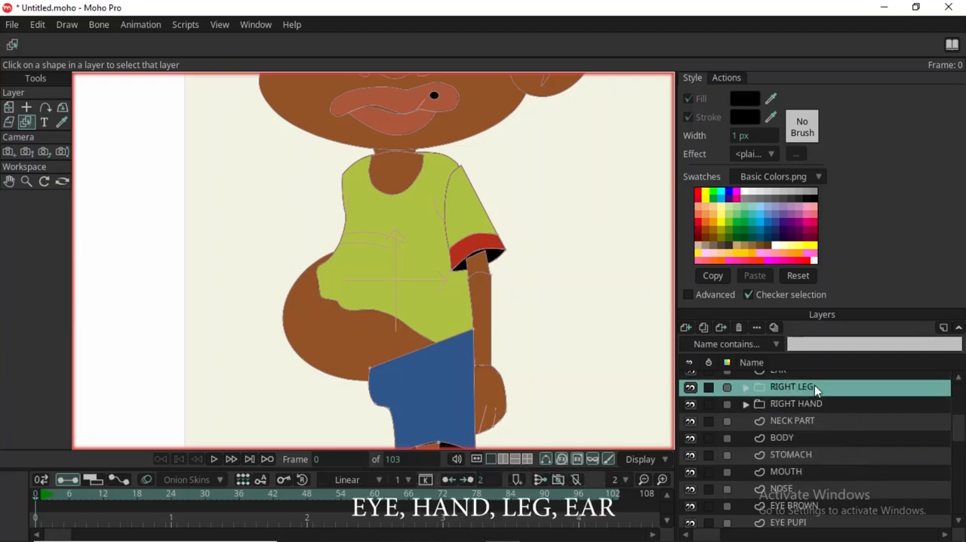
drag(814, 386, 824, 447)
scroll(436, 280, down, 1)
scroll(436, 281, down, 3)
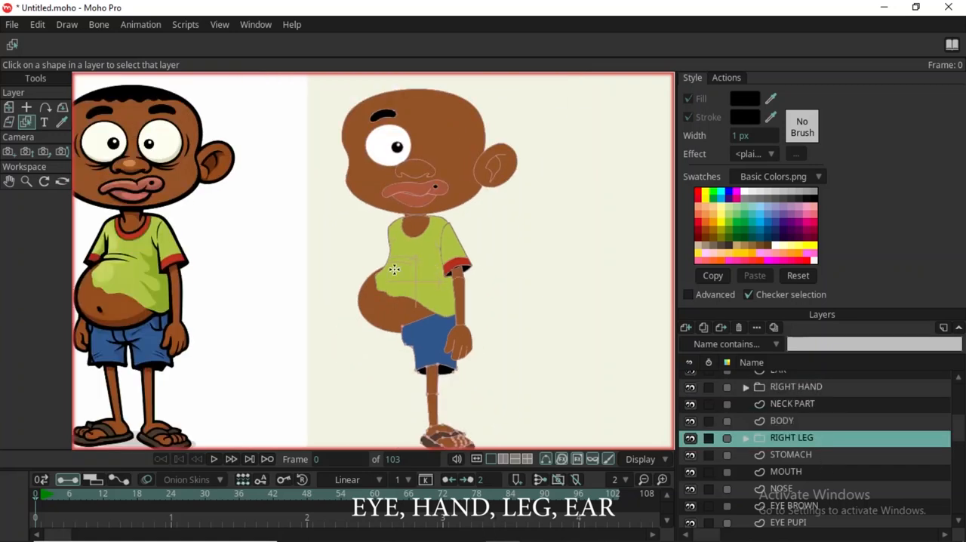
scroll(403, 248, up, 5)
scroll(509, 219, down, 2)
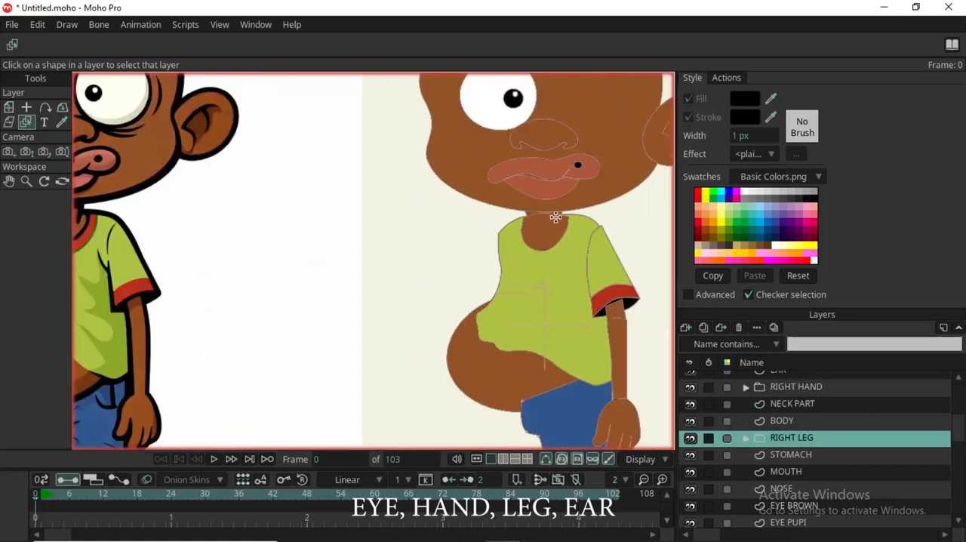
scroll(596, 227, up, 4)
Move the NECK layer from the end of the layer list to directly above NECK PART, keeping its name.
double_click(844, 401)
click(888, 14)
scroll(810, 484, down, 3)
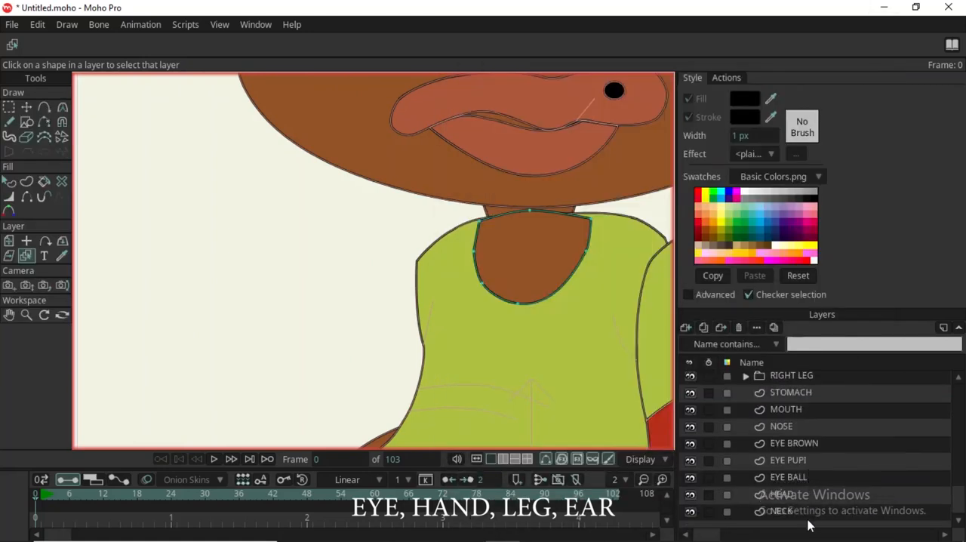
click(811, 513)
scroll(812, 395, up, 2)
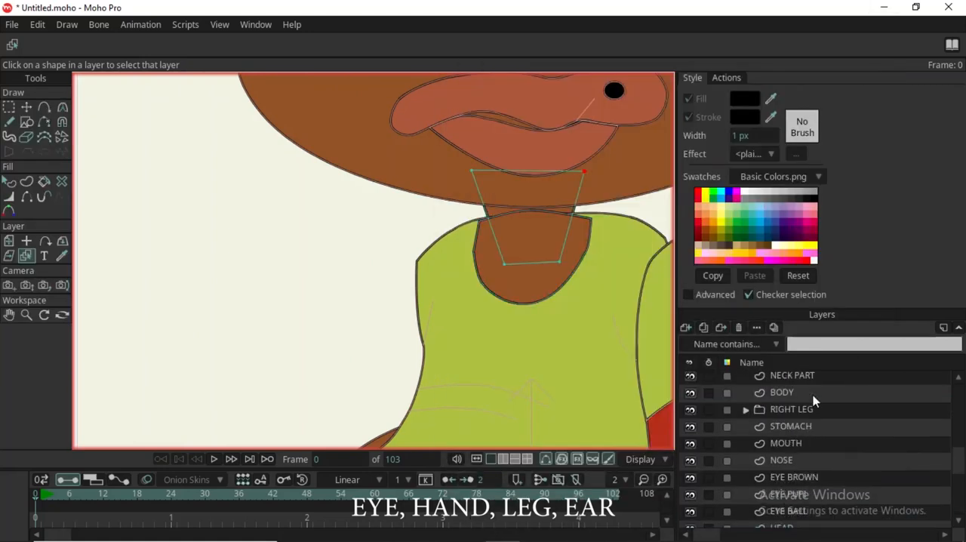
click(816, 393)
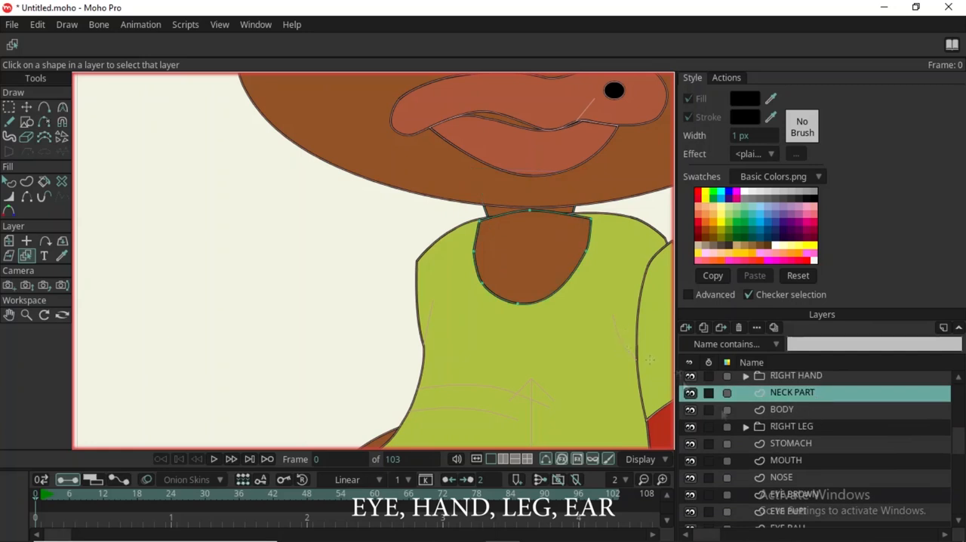
drag(616, 332, 512, 305)
scroll(801, 494, down, 3)
drag(801, 511, 811, 404)
double_click(811, 404)
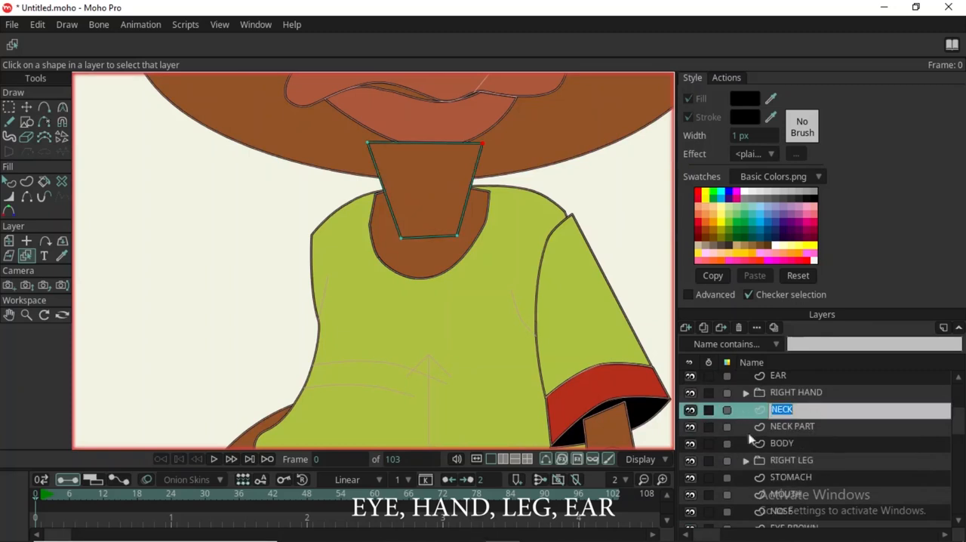
click(748, 433)
Group the EYE BROWN, EYE PUPI and EYE BALL layers together.
scroll(820, 427, down, 1)
scroll(823, 437, down, 3)
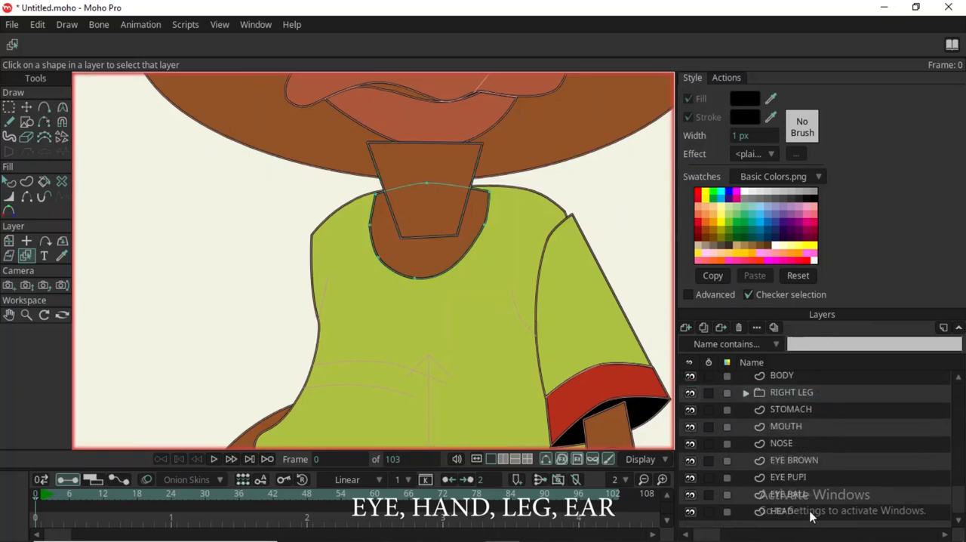
click(800, 494)
shift+click(804, 461)
right_click(804, 462)
click(838, 511)
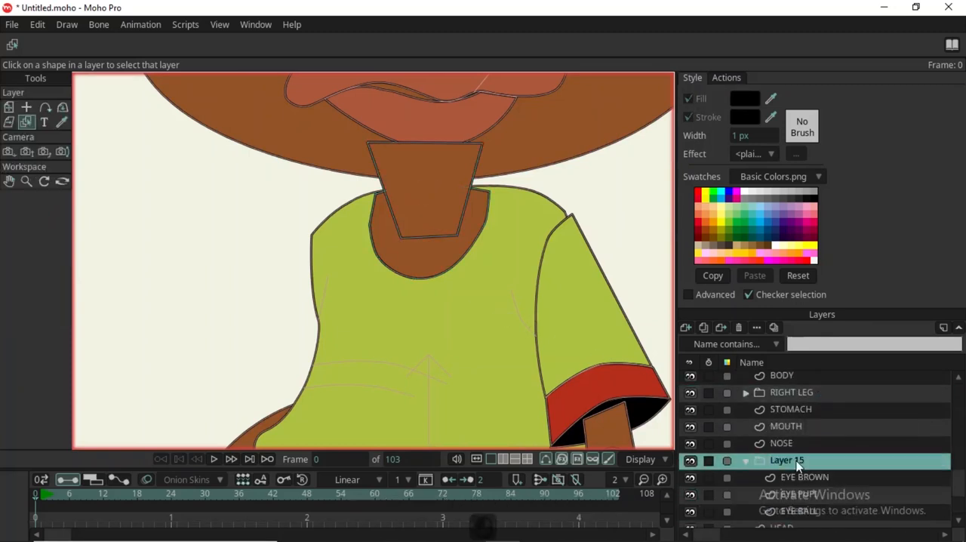
Rename the new eye group as LEFT EYE and collapse it.
double_click(796, 461)
text(LEFT EYE)
key(Return)
click(746, 460)
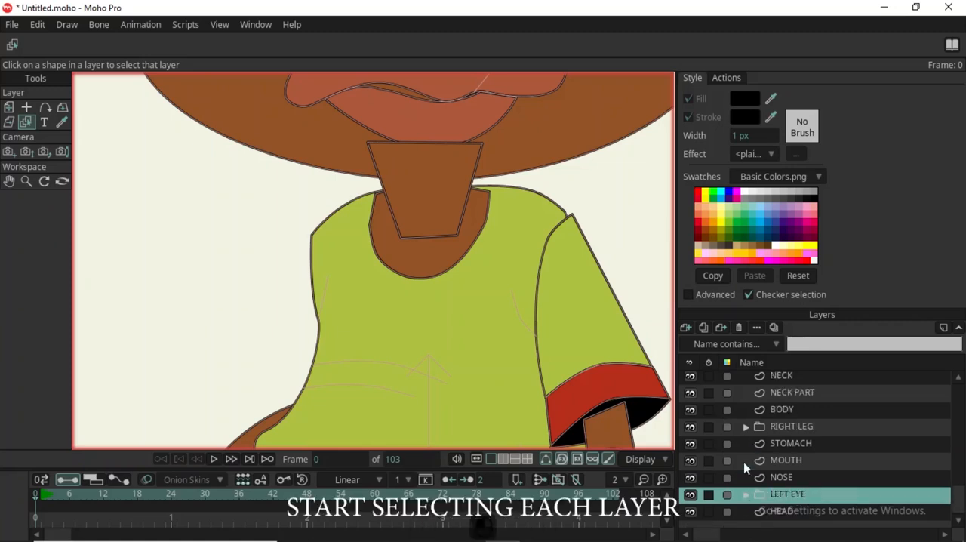
Move the MOUTH and NOSE layers below LEFT EYE and group them with the HEAD layer.
click(819, 392)
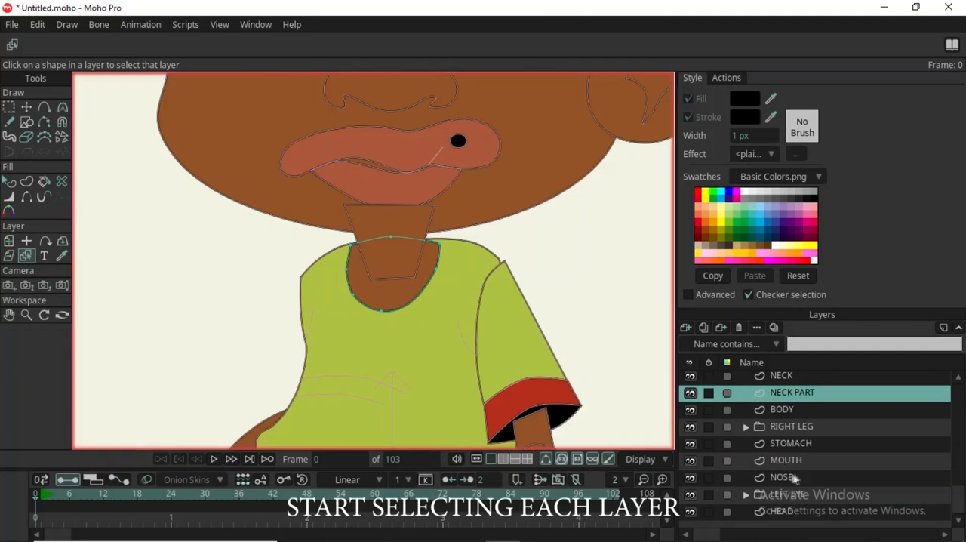
click(793, 477)
drag(799, 460, 795, 489)
shift+click(795, 510)
right_click(793, 510)
click(849, 489)
Rename the new face group as HEAD and collapse it.
double_click(781, 477)
text(HEAD)
key(Return)
click(746, 477)
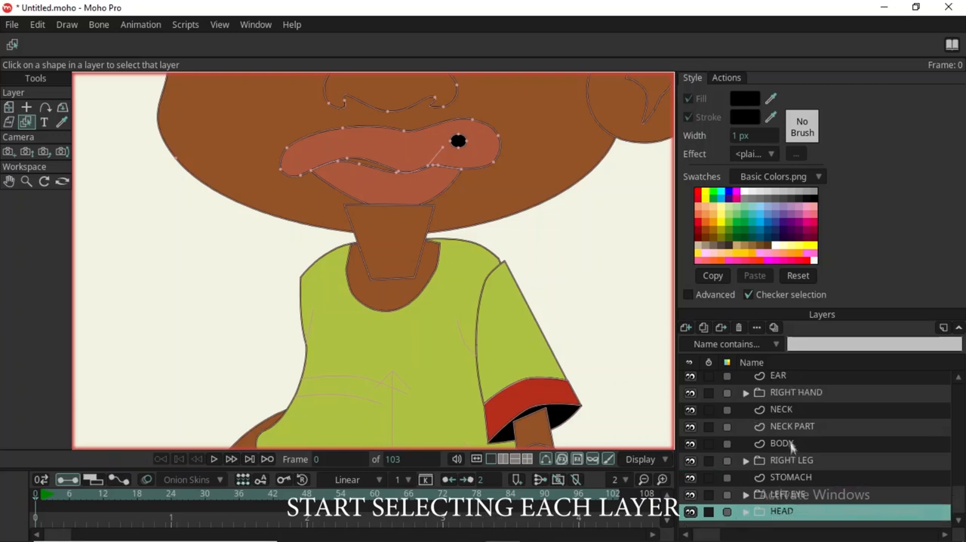
Move the NECK, NECK PART, BODY and STOMACH layers, in that order, between the LEFT EYE and HEAD groups.
drag(809, 414, 820, 512)
click(790, 409)
drag(790, 409, 811, 496)
click(790, 409)
drag(790, 409, 847, 506)
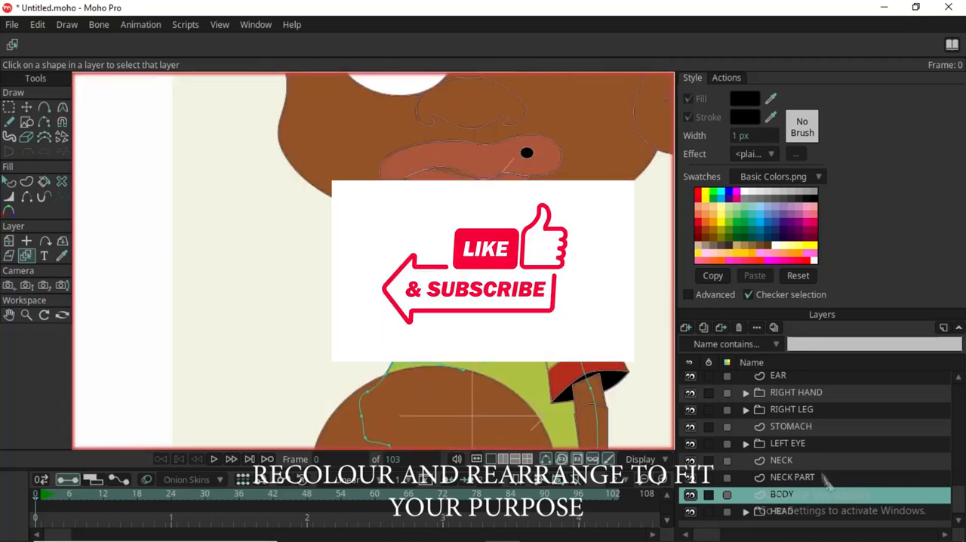
click(802, 428)
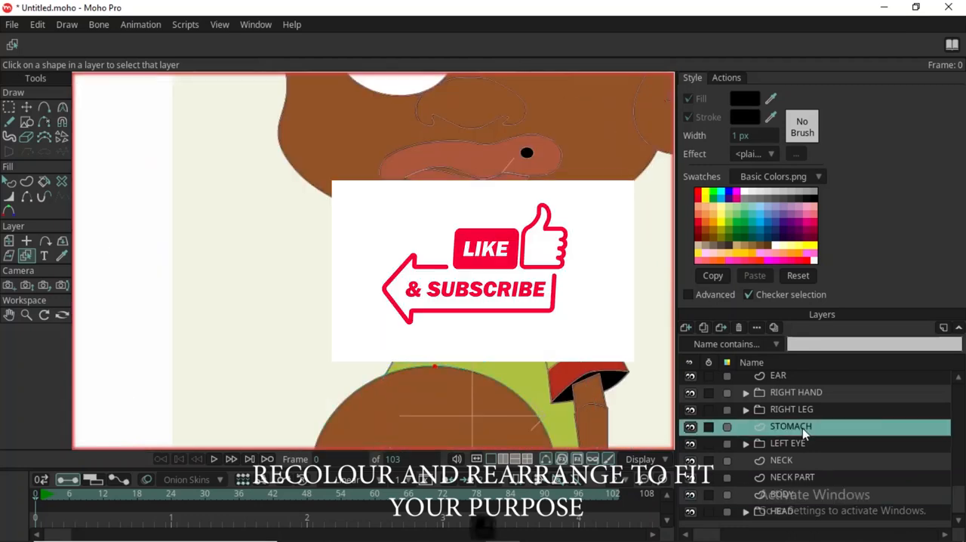
drag(802, 426, 807, 498)
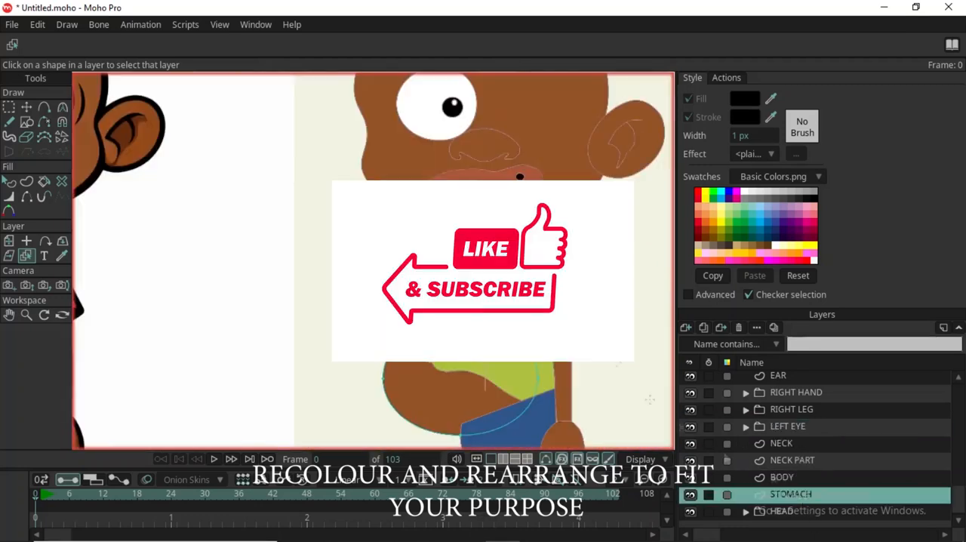
Move the RIGHT LEG group below the HEAD group at the end of the layer order.
double_click(825, 411)
key(Return)
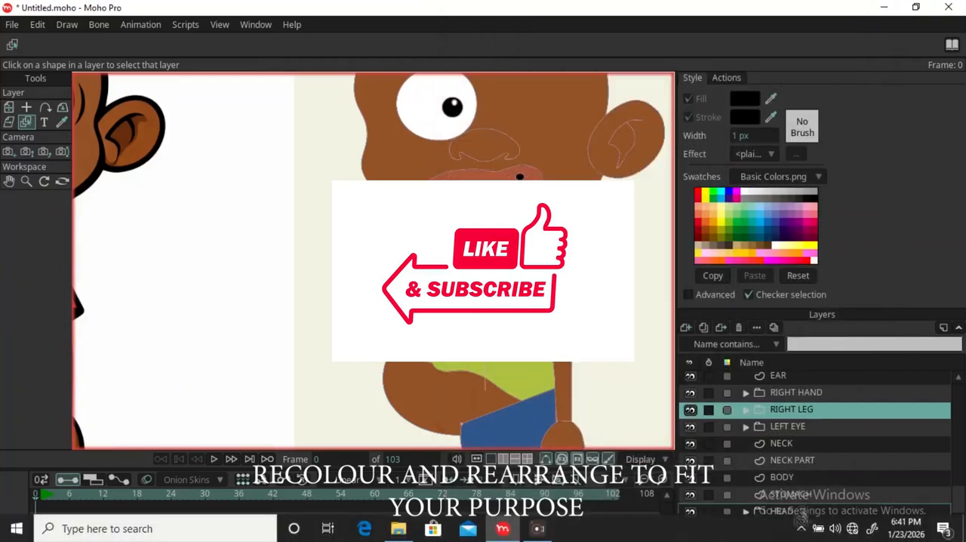
drag(870, 416, 830, 519)
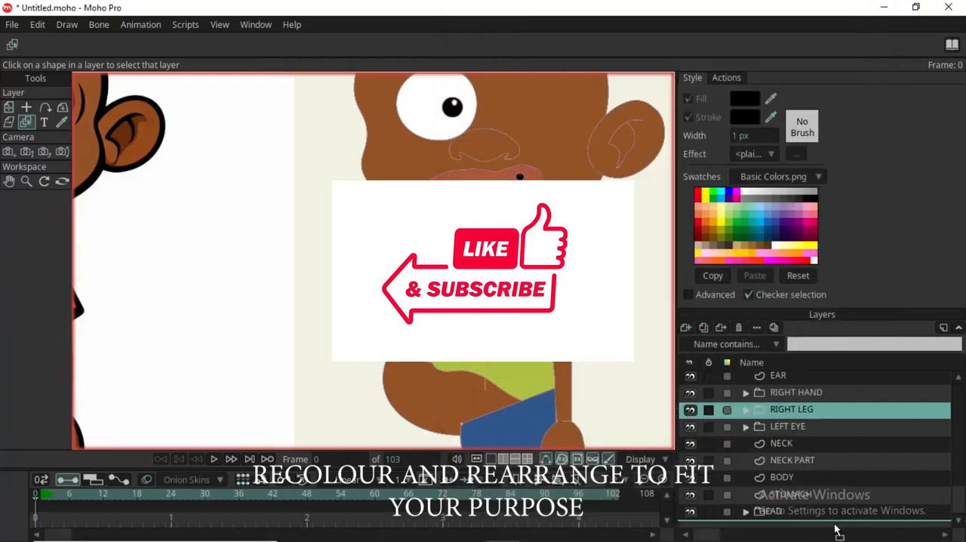